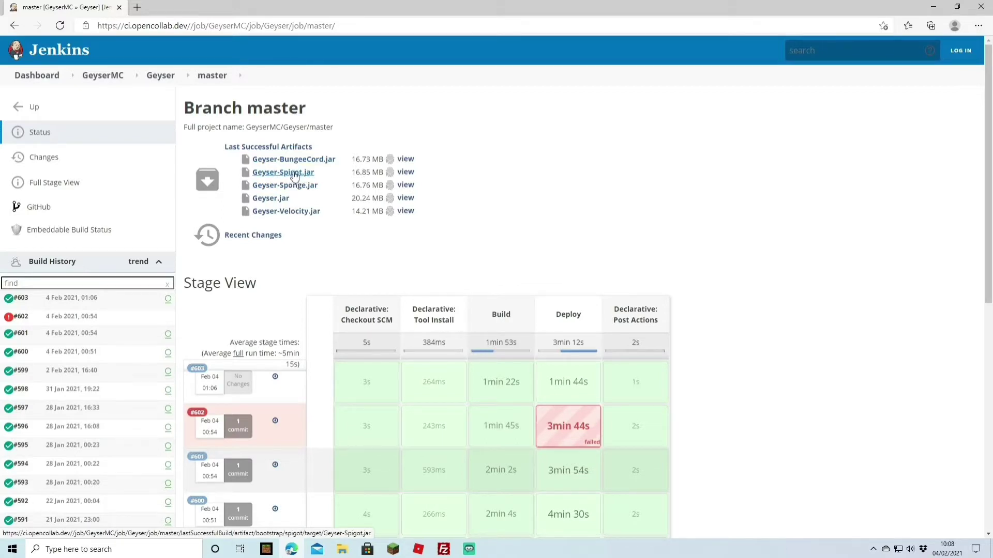
# Keep the blocked Geyser-Spigot download, copy Geyser-Spigot (1).jar from Downloads, and minimize the windows.
pyautogui.click(294, 176)
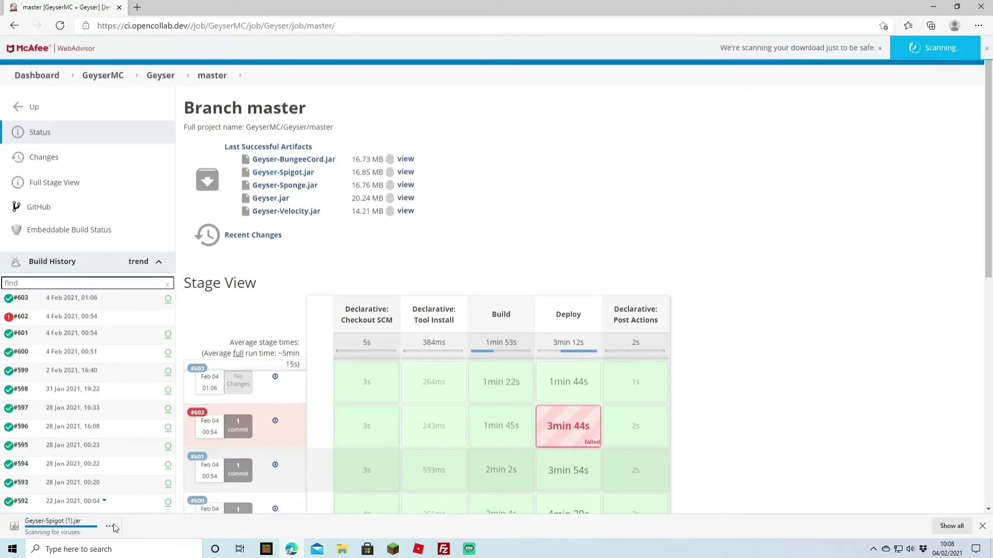
pyautogui.click(109, 527)
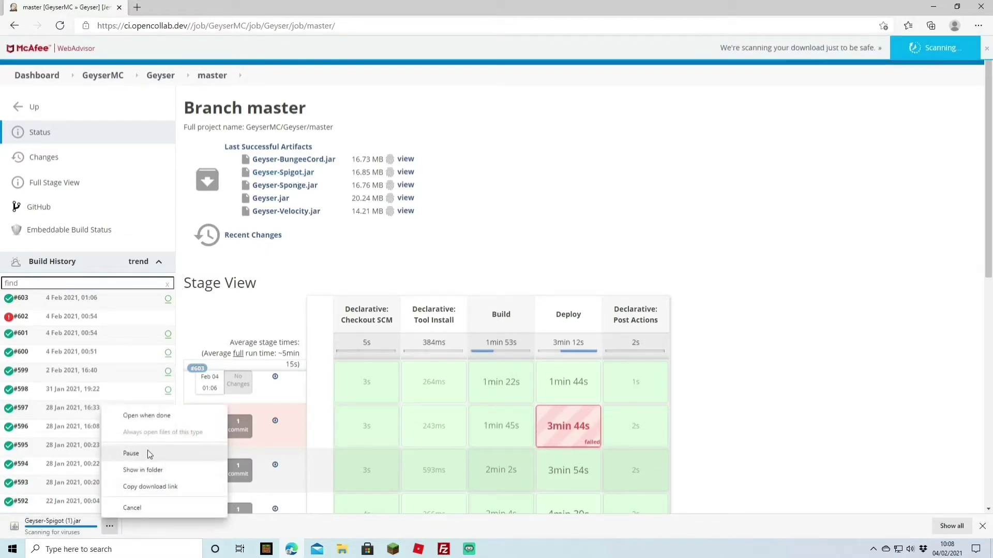
pyautogui.click(146, 469)
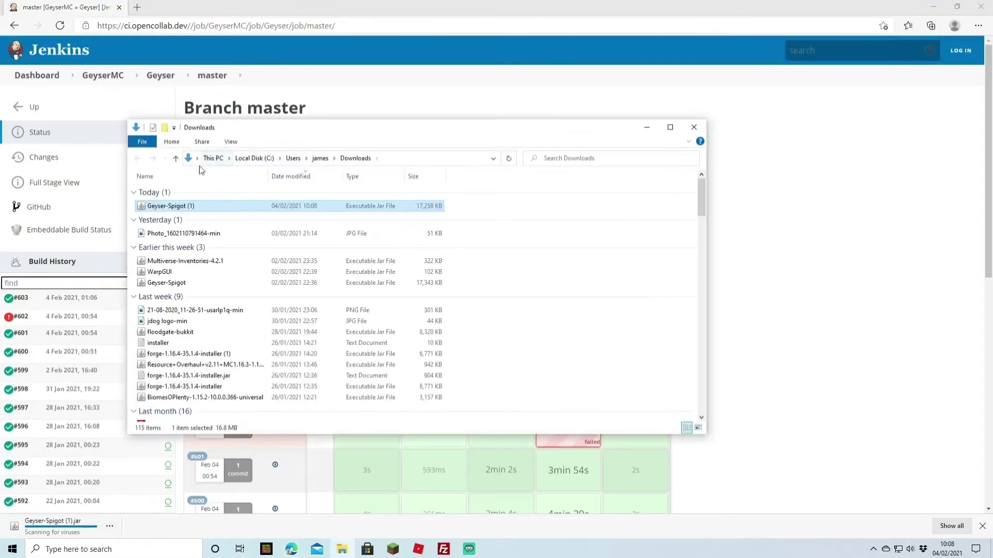
pyautogui.rightClick(168, 206)
pyautogui.click(203, 424)
pyautogui.click(647, 127)
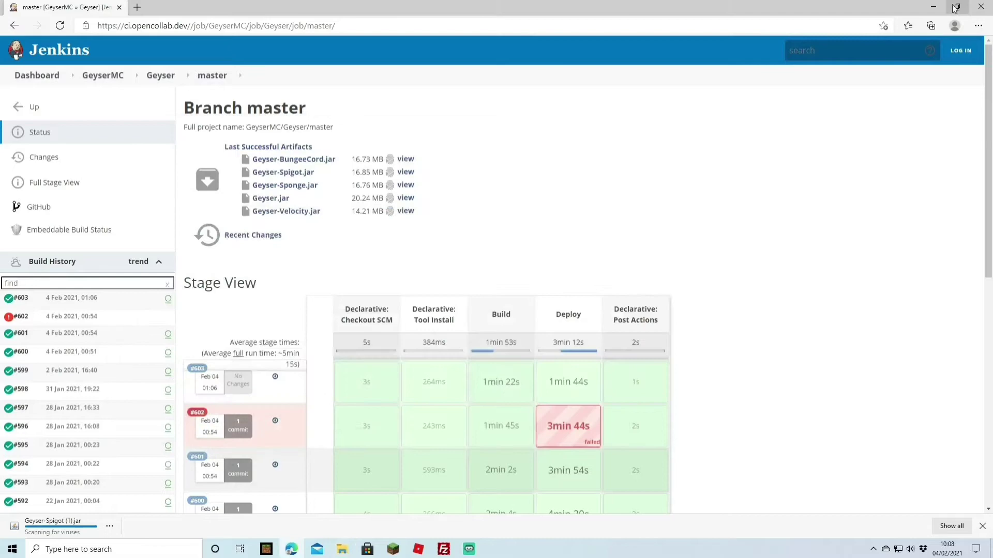
pyautogui.click(933, 7)
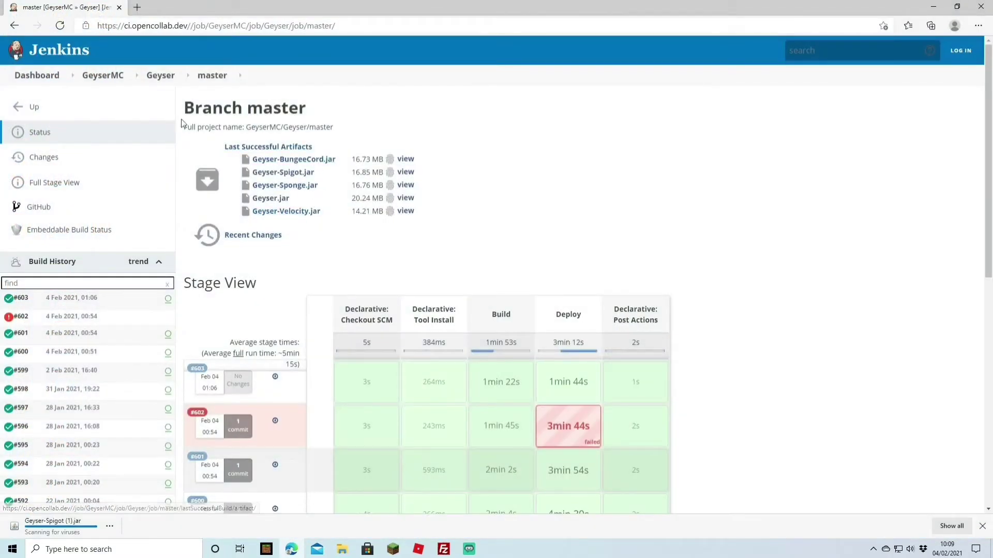
# Download floodgate-bukkit.jar from the Floodgate master branch on Jenkins.
pyautogui.click(104, 78)
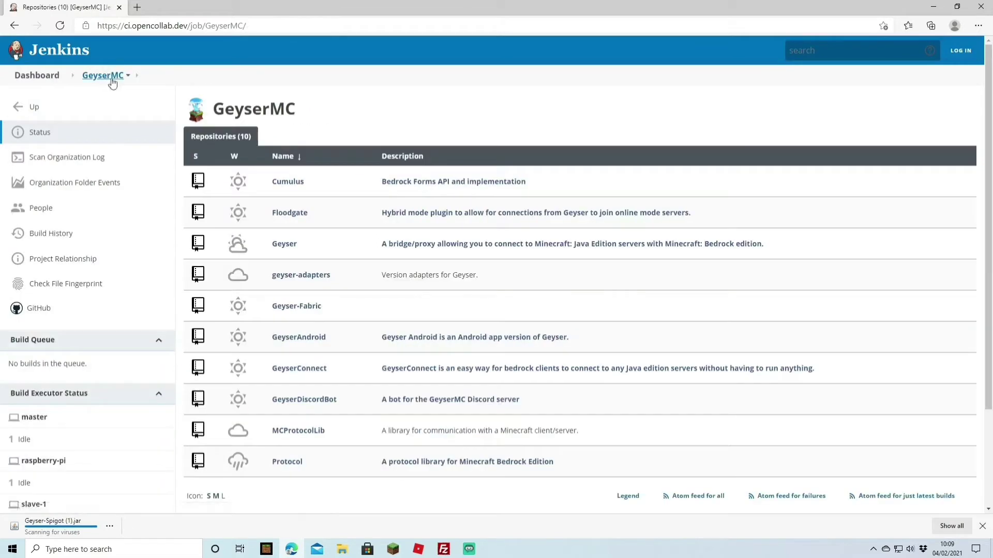
pyautogui.click(291, 213)
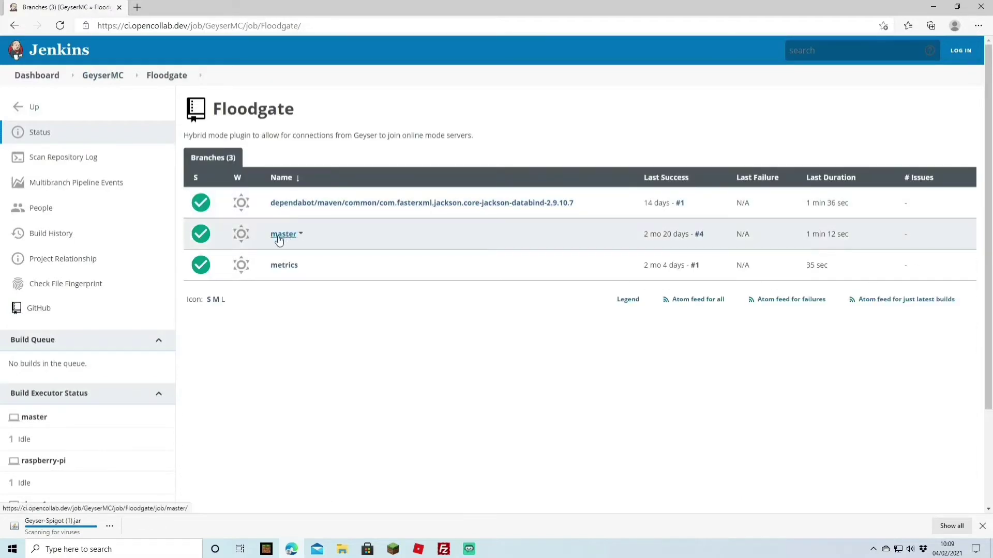
pyautogui.click(282, 236)
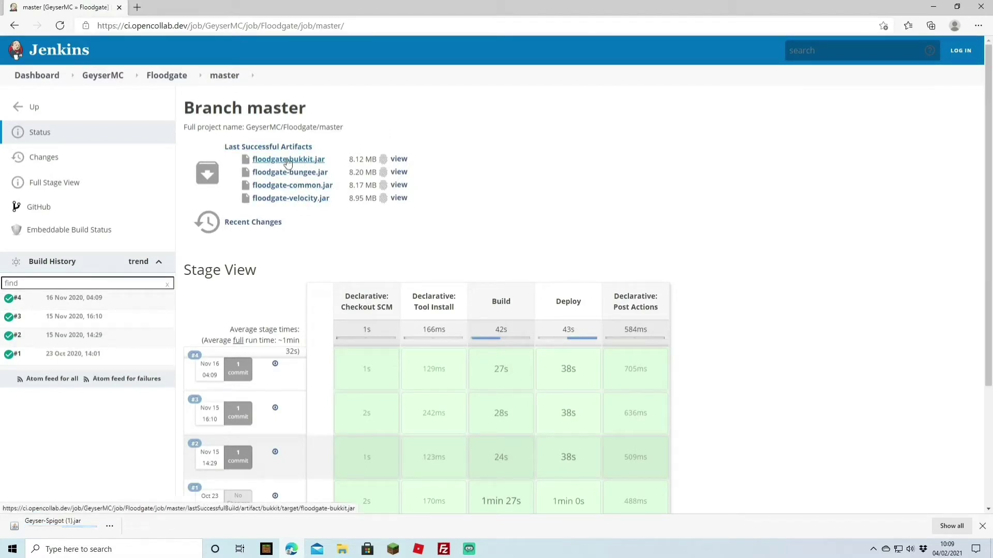
pyautogui.click(291, 160)
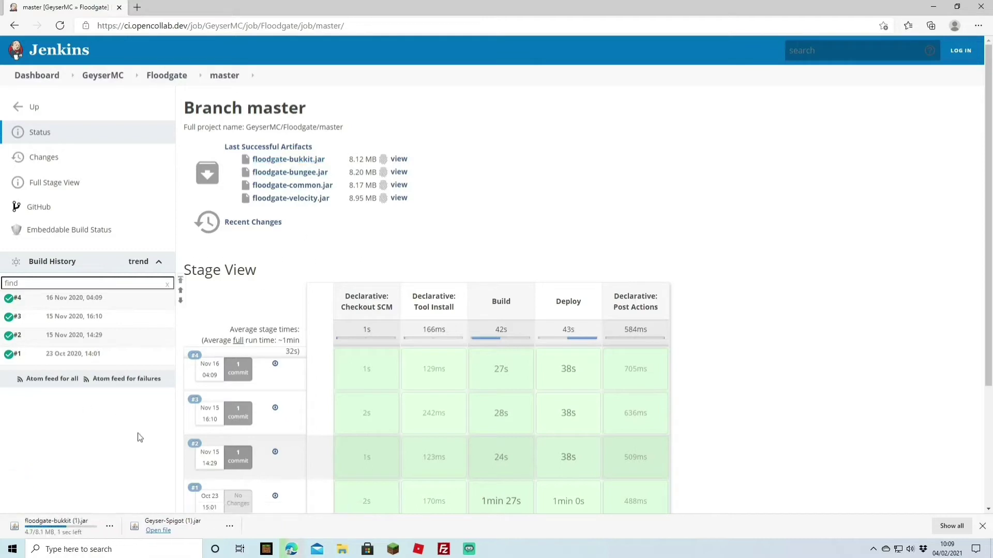
# Copy floodgate-bukkit (1).jar from the Downloads folder and close the folder window.
pyautogui.click(110, 526)
pyautogui.click(140, 435)
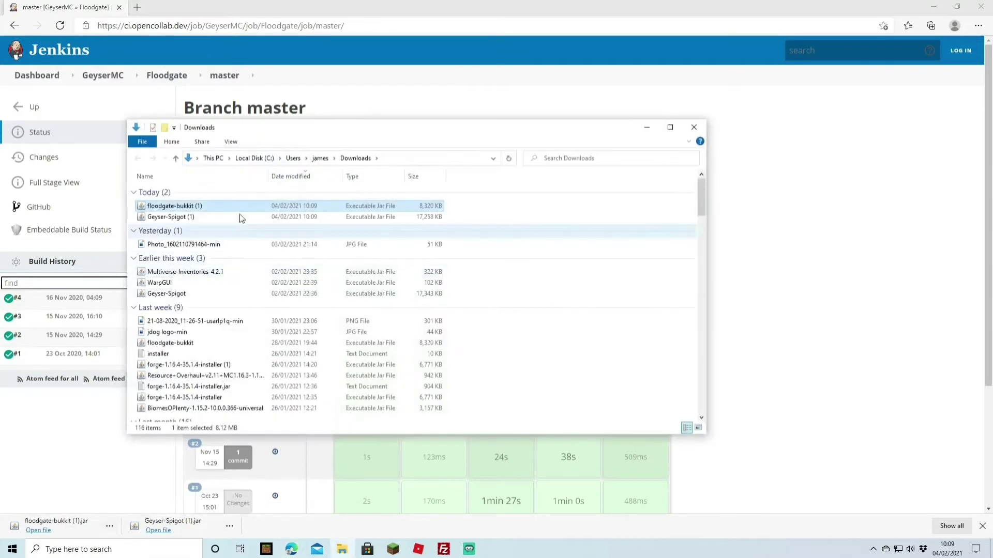
pyautogui.rightClick(179, 208)
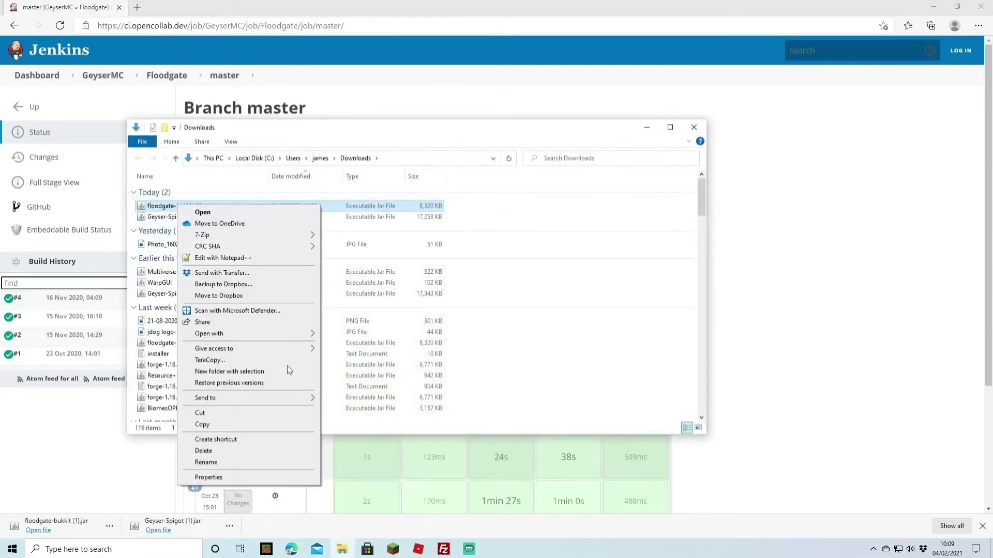
pyautogui.click(213, 425)
pyautogui.click(694, 127)
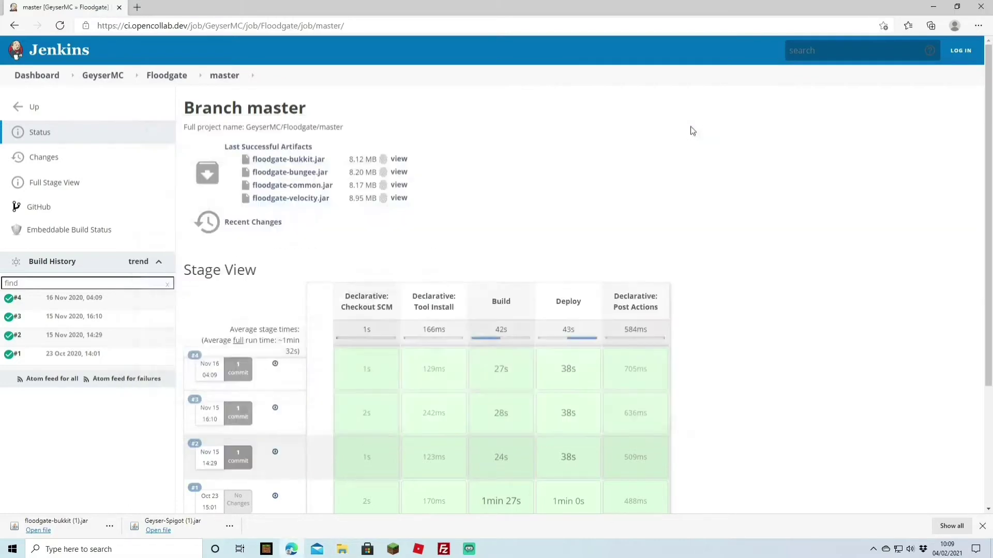
# Paste the copied floodgate-bukkit jar onto the desktop and bring back the Multicraft panel.
pyautogui.click(933, 7)
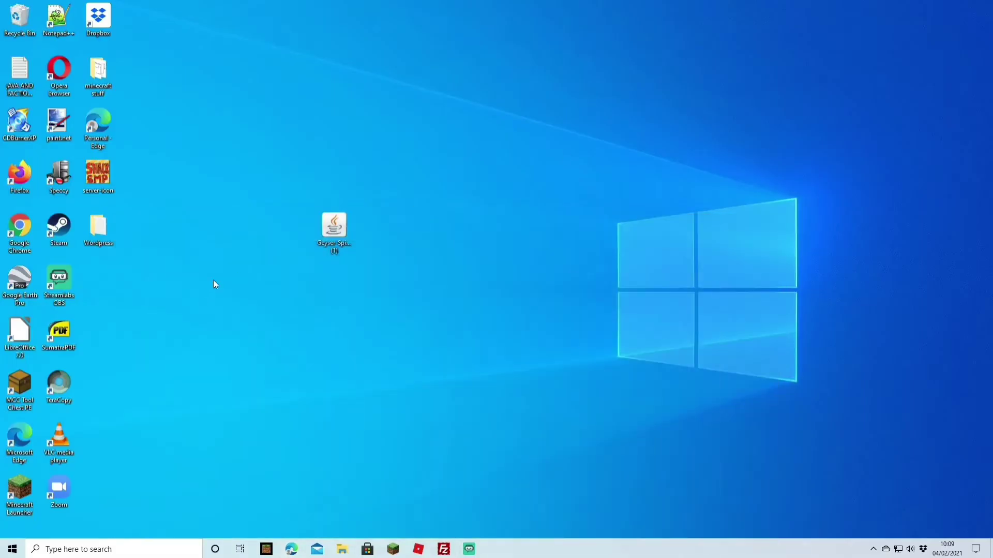
pyautogui.rightClick(412, 184)
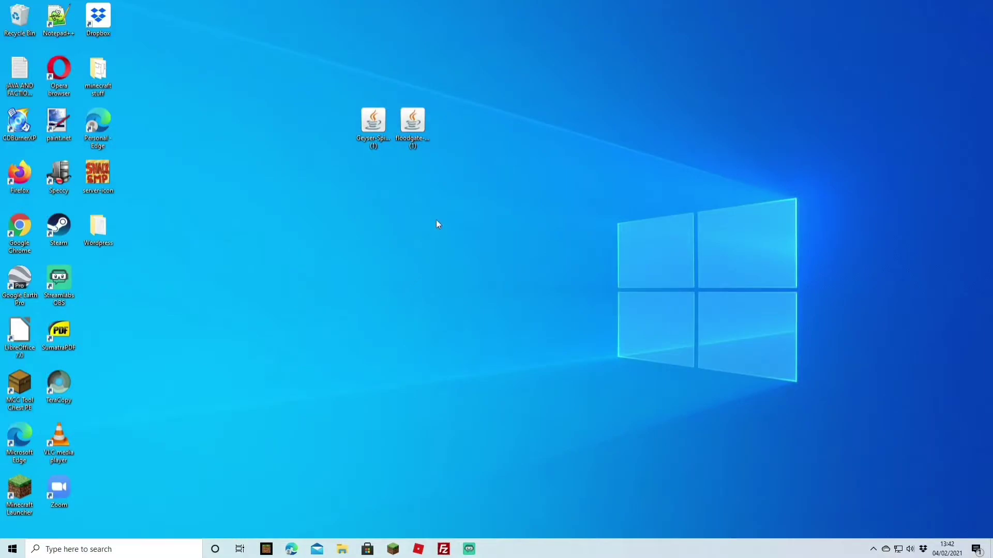
pyautogui.click(292, 549)
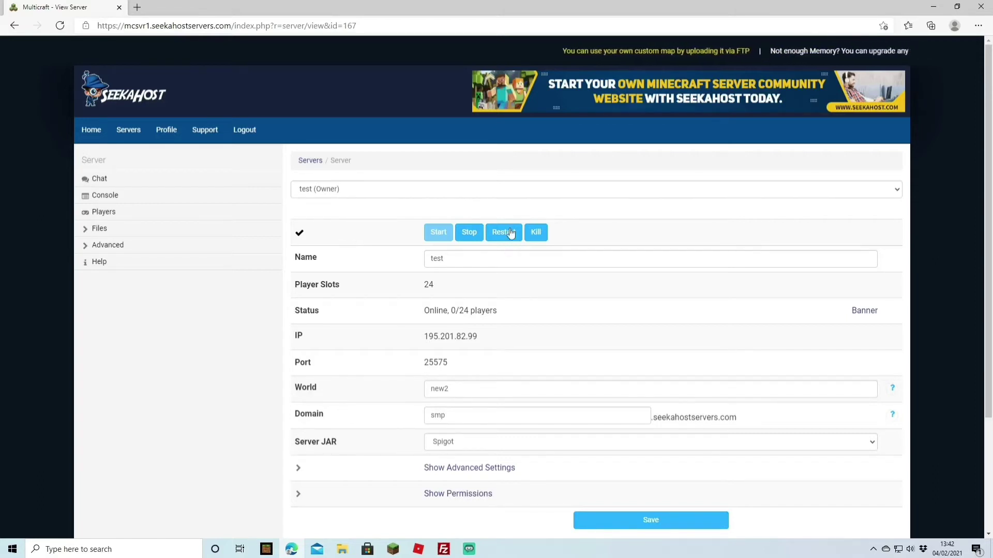
# Stop the server and browse to the plugins folder in Multicraft's FTP File Access.
pyautogui.click(470, 233)
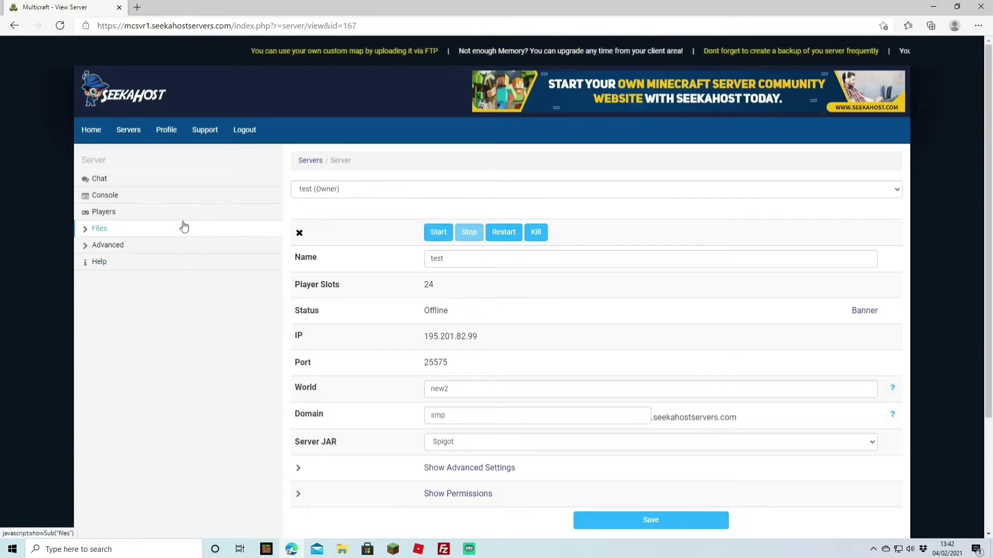
pyautogui.click(101, 234)
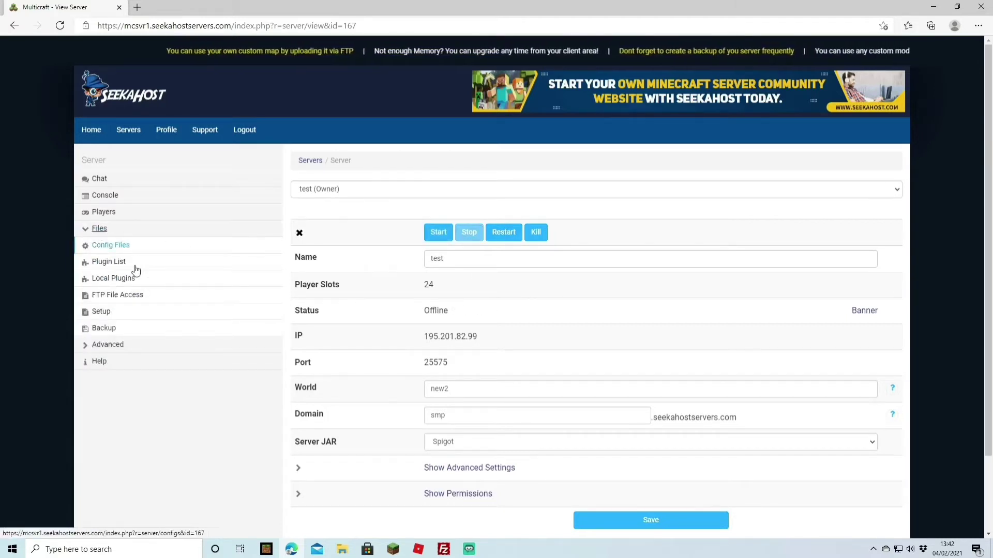
pyautogui.click(110, 296)
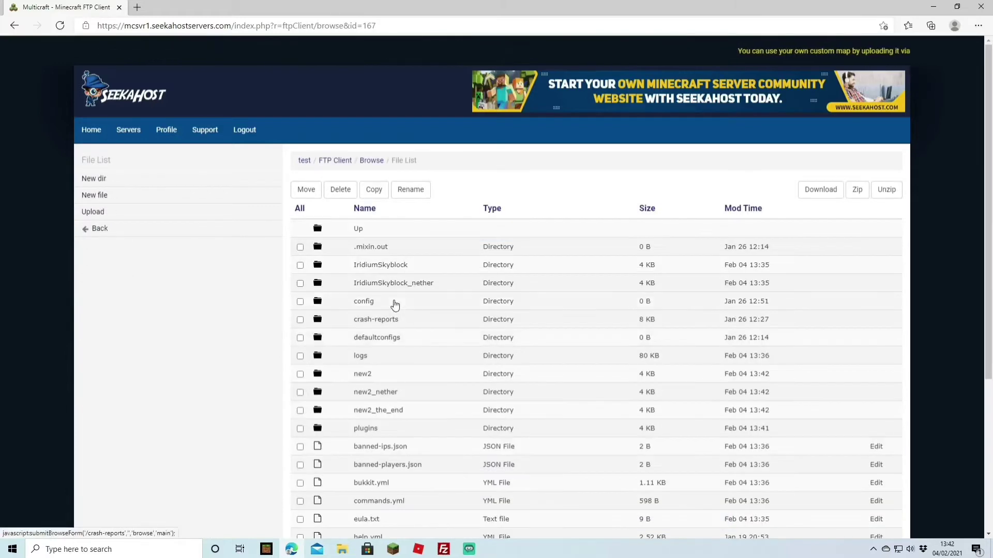
pyautogui.scroll(-4, 390, 303)
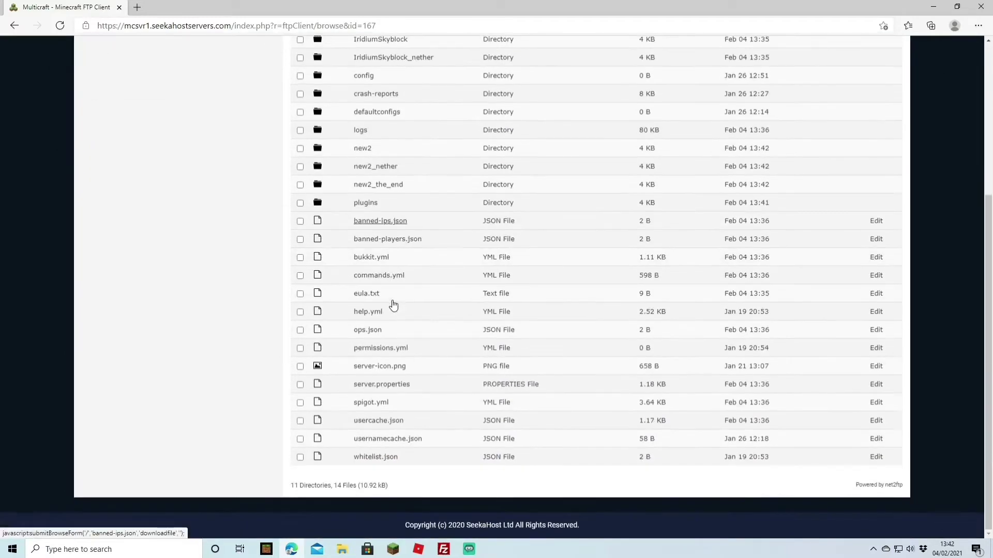
pyautogui.scroll(1, 393, 305)
pyautogui.scroll(3, 396, 305)
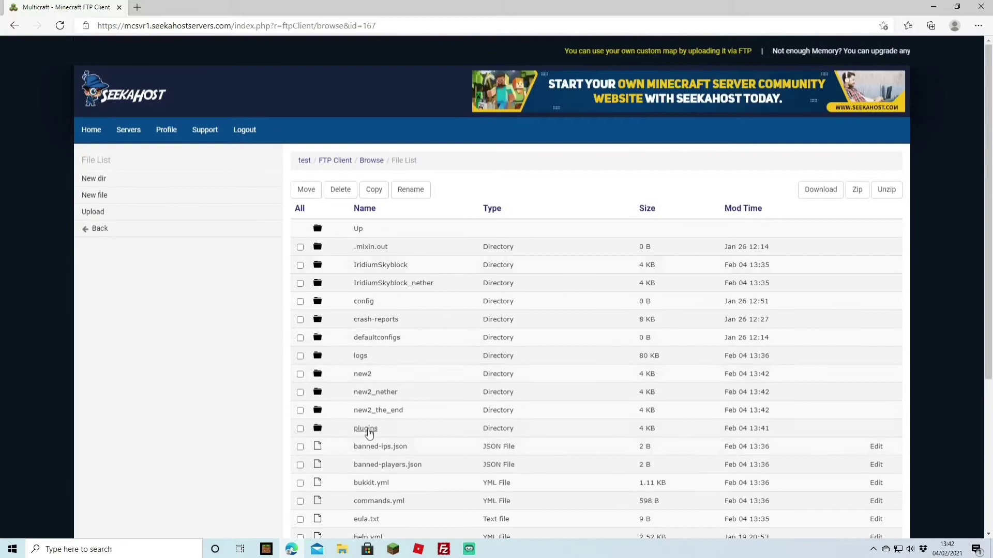
pyautogui.click(369, 431)
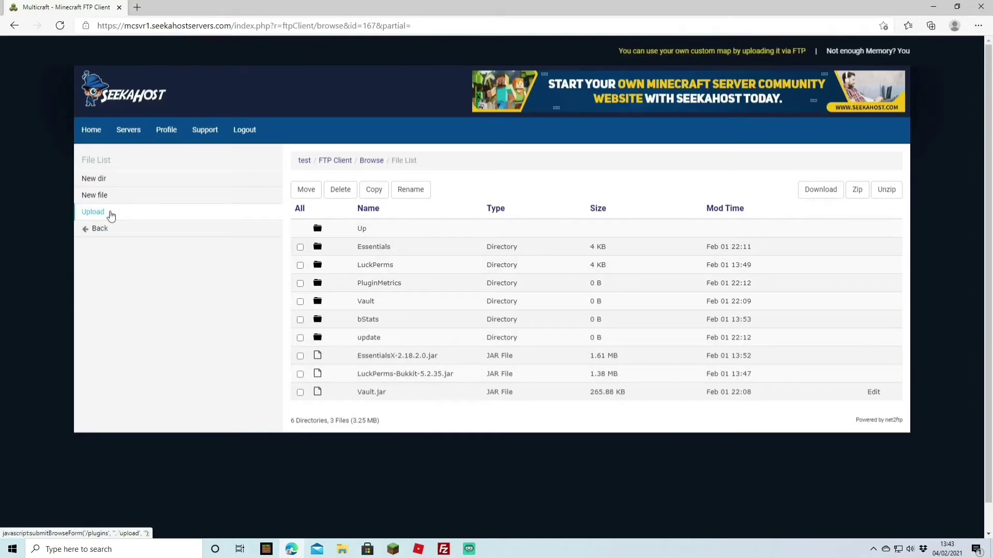
# Upload floodgate-bukkit (1).jar and Geyser-Spigot (1).jar to the /plugins directory.
pyautogui.click(110, 216)
pyautogui.click(331, 313)
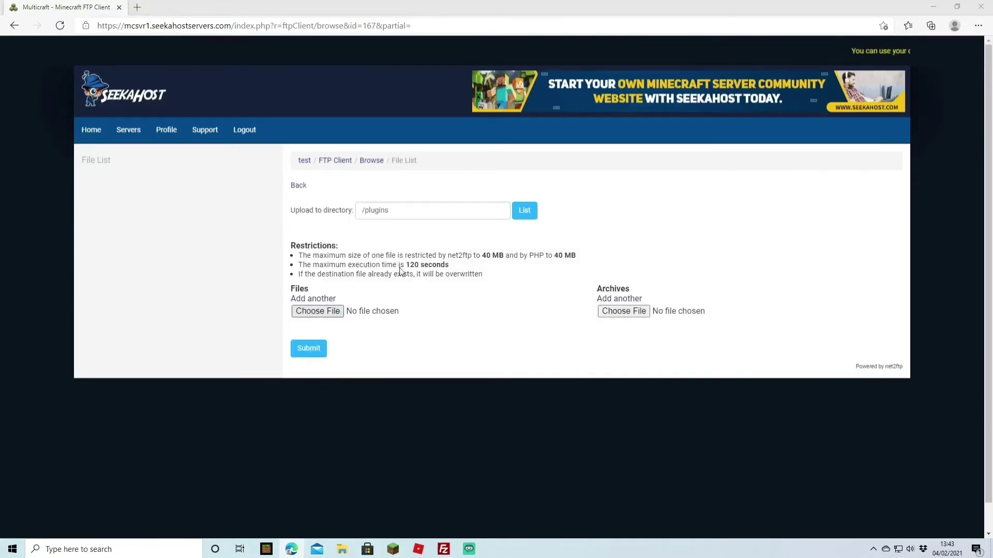
pyautogui.doubleClick(291, 86)
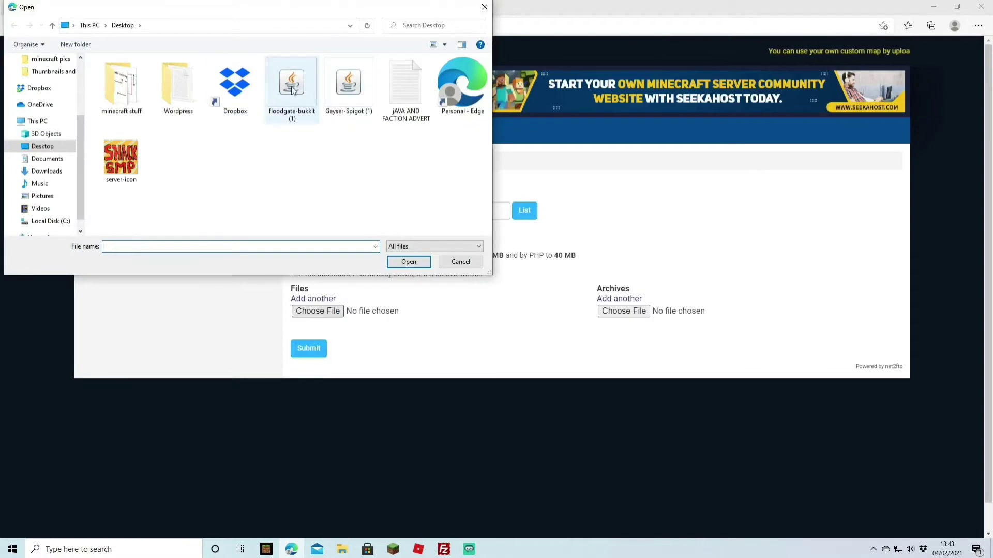
pyautogui.click(320, 338)
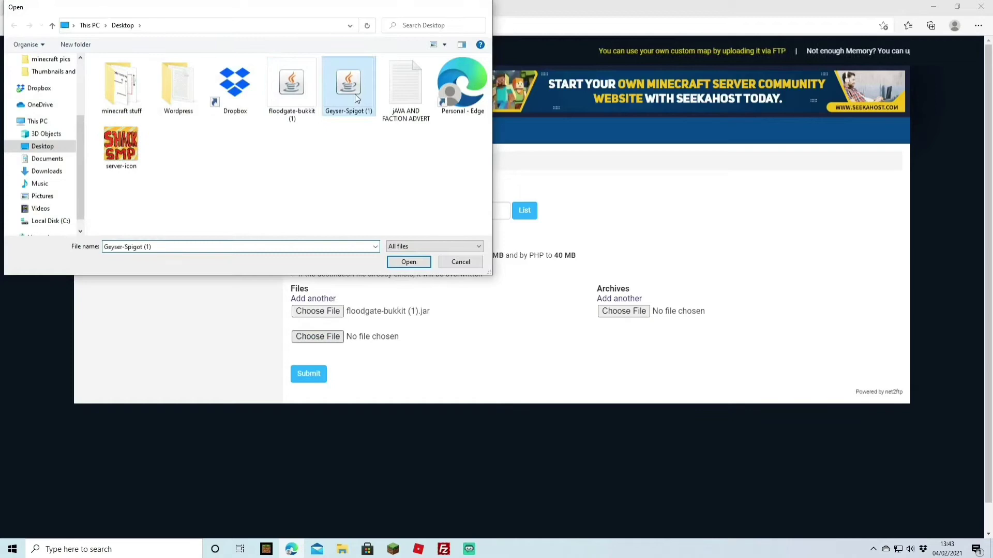
pyautogui.doubleClick(355, 94)
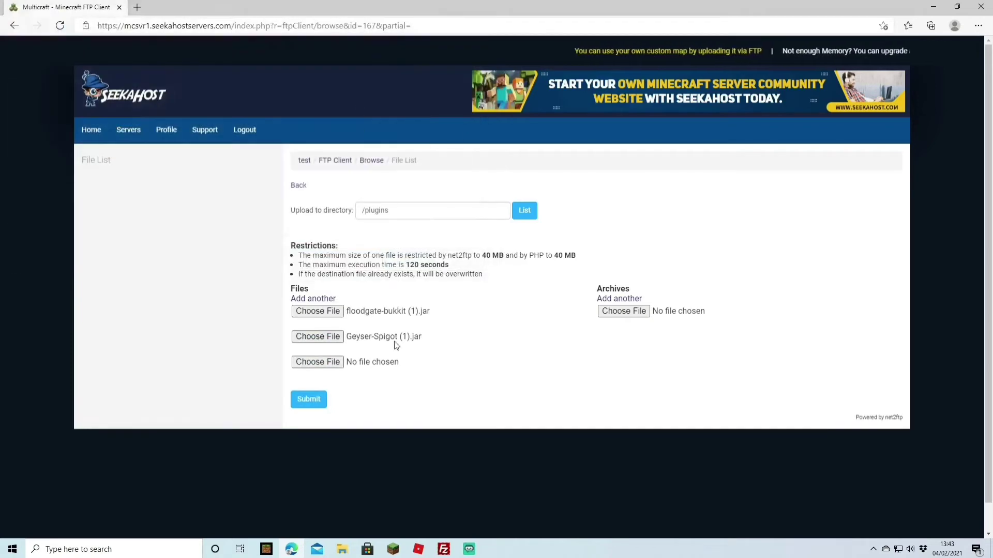
pyautogui.click(319, 404)
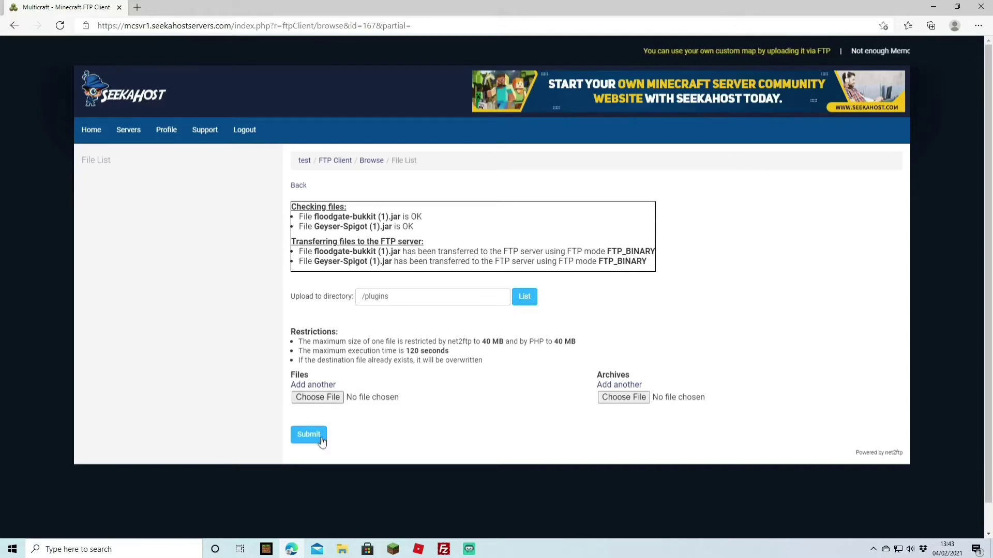
# Go back to the test server's overview and open its console log.
pyautogui.click(305, 162)
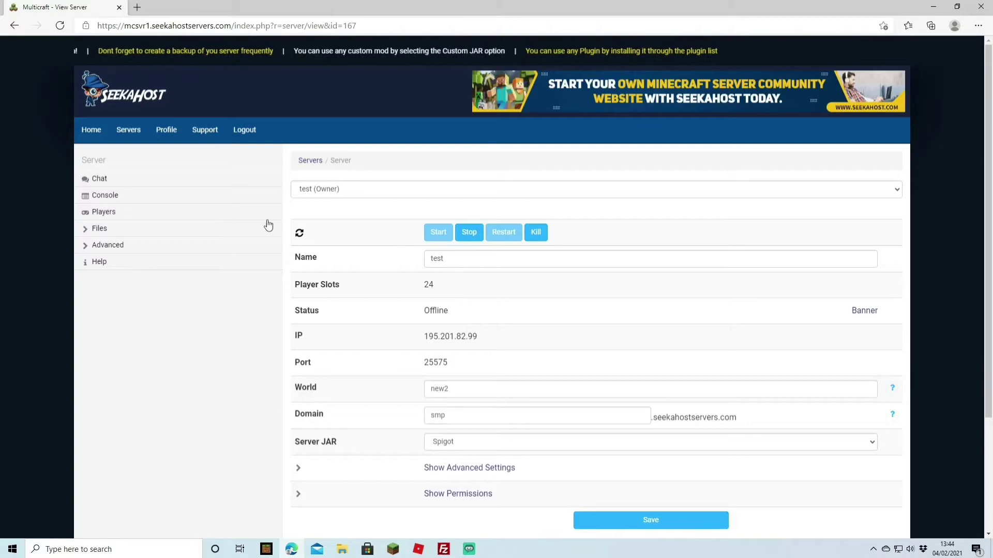
pyautogui.click(173, 202)
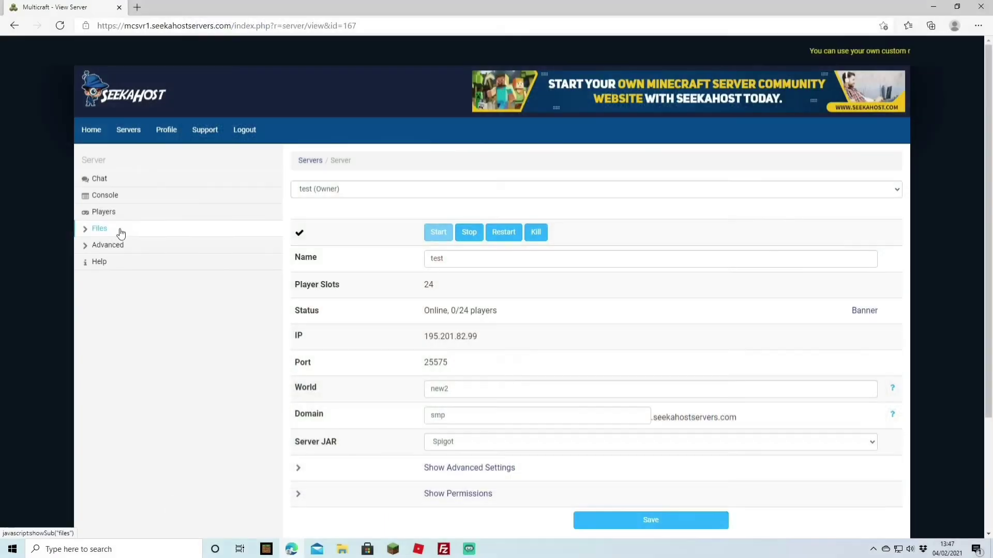
# Open the Geyser-Spigot config.yml from Config Files and set both port lines to 25575.
pyautogui.click(120, 232)
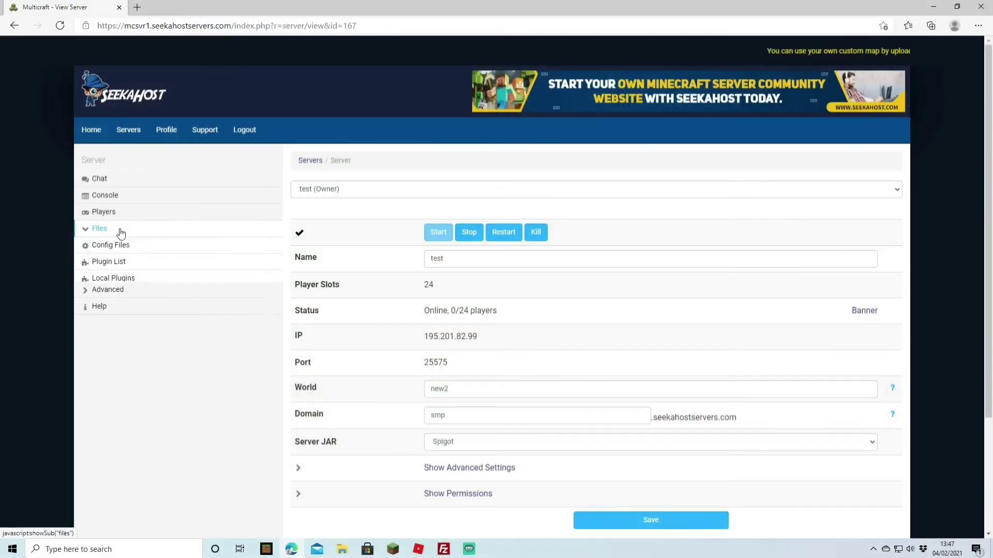
pyautogui.click(111, 247)
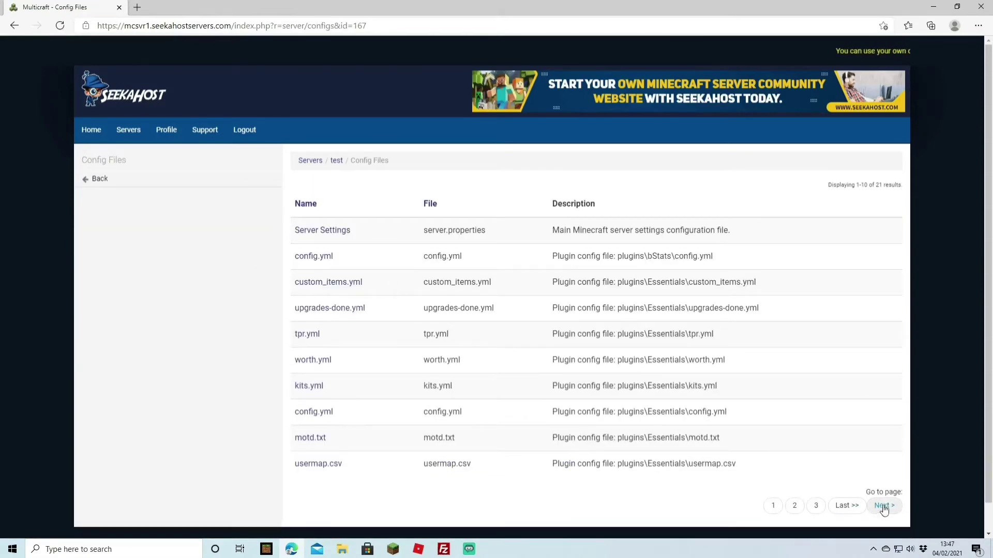
pyautogui.click(883, 506)
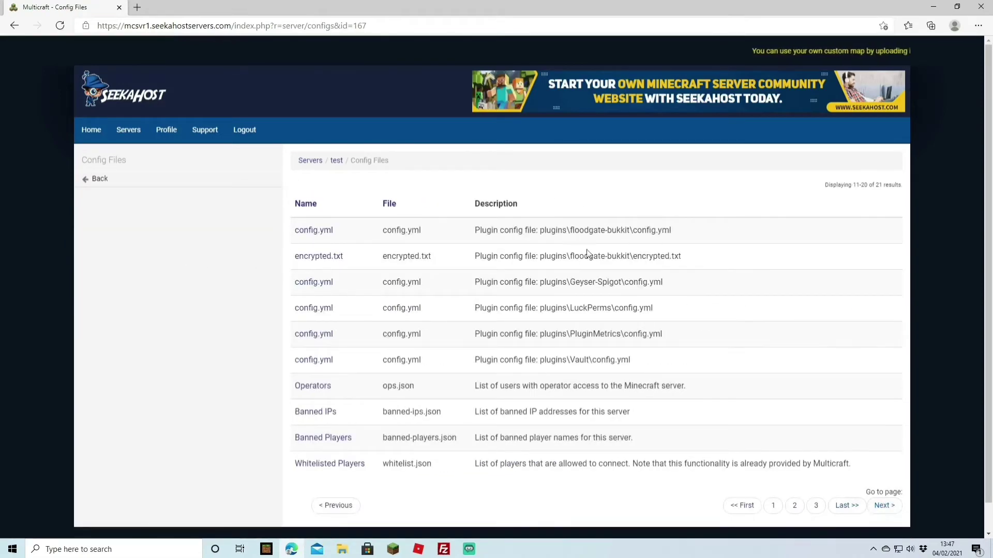
pyautogui.click(315, 284)
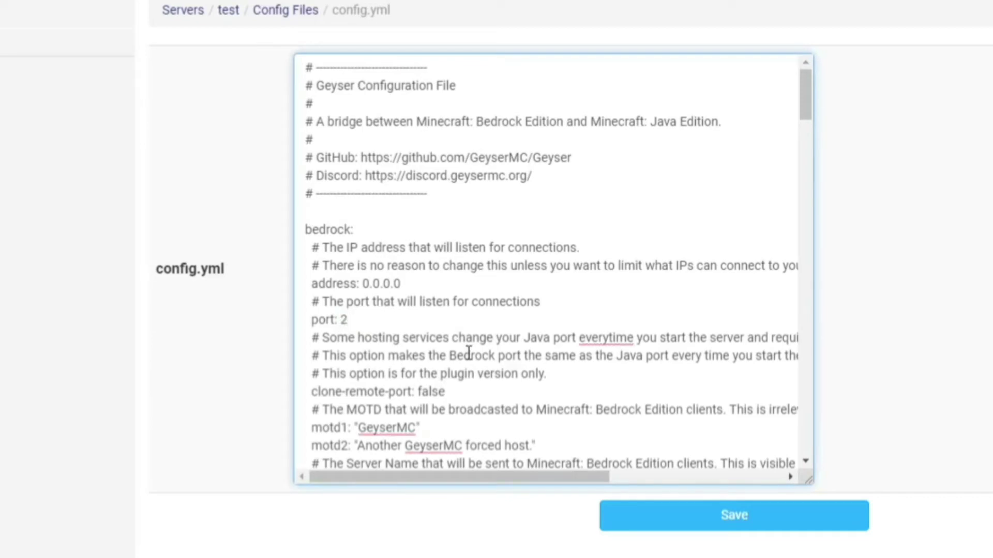
pyautogui.scroll(-3, 469, 353)
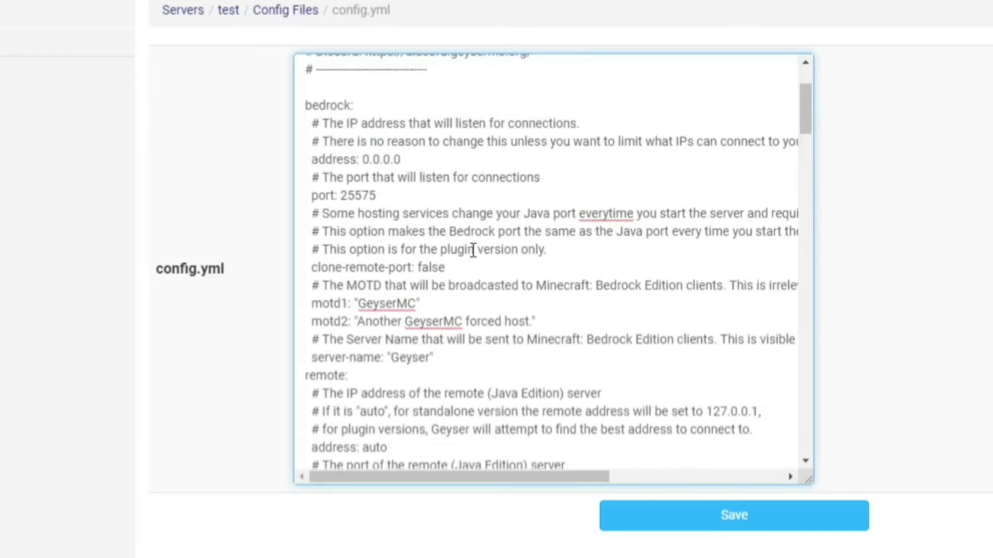
pyautogui.scroll(-4, 473, 250)
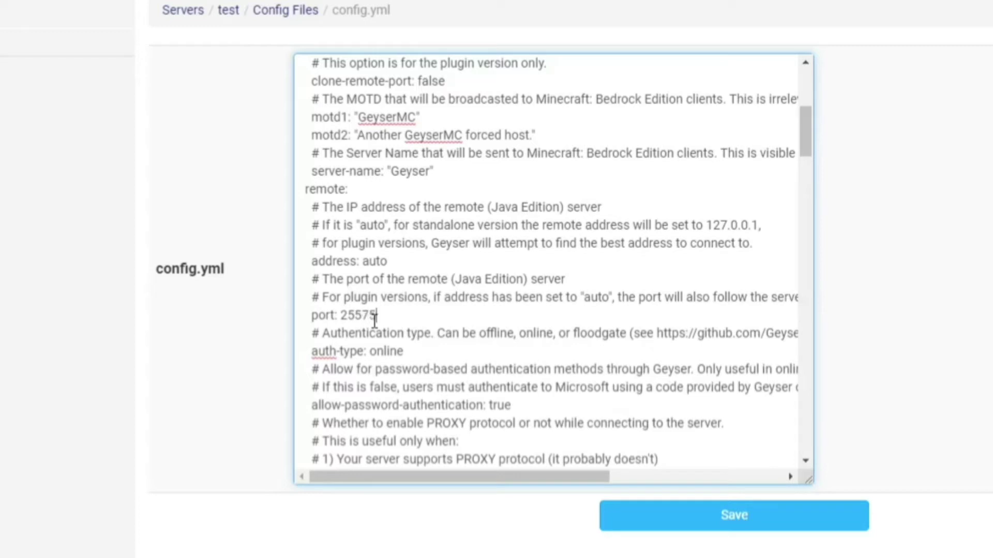
pyautogui.scroll(3, 603, 302)
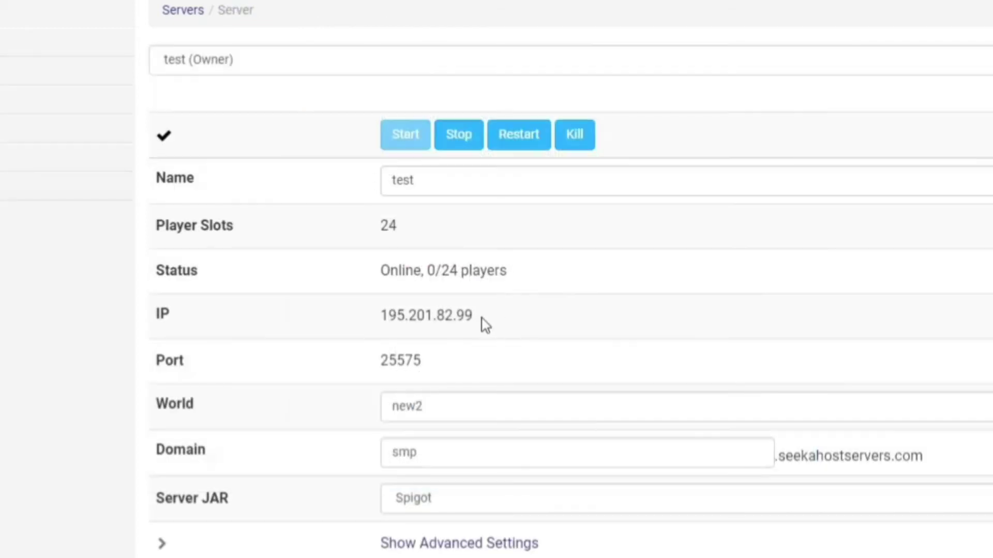
# Copy the server IP 195.201.82.99 and paste it over the 'auto' remote address.
pyautogui.moveTo(483, 320); pyautogui.dragTo(401, 317)
pyautogui.rightClick(433, 323)
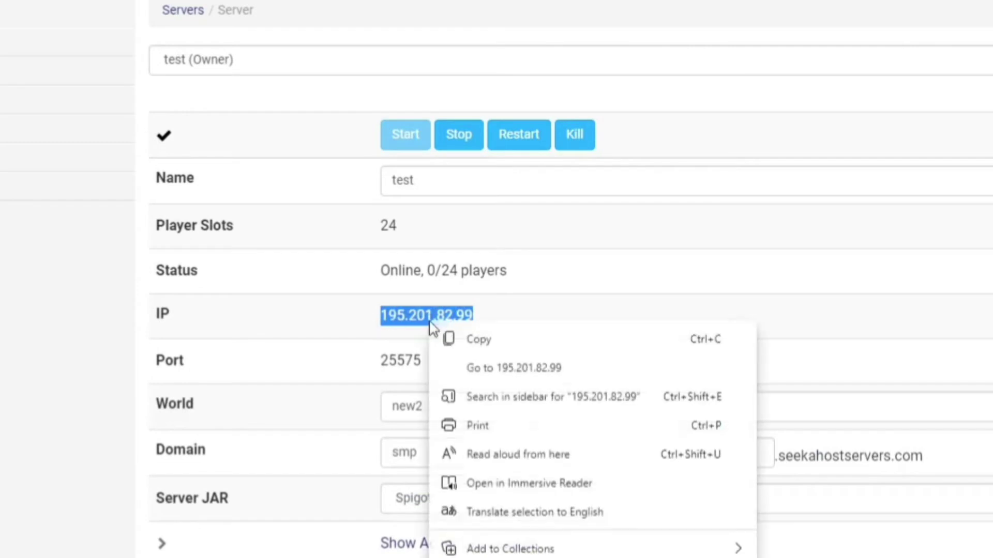
pyautogui.click(450, 339)
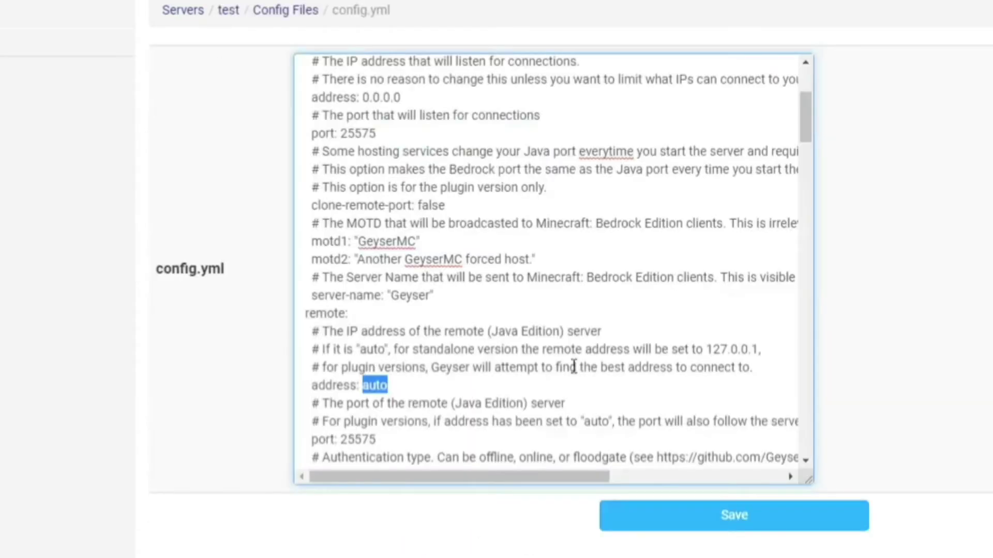
pyautogui.rightClick(382, 389)
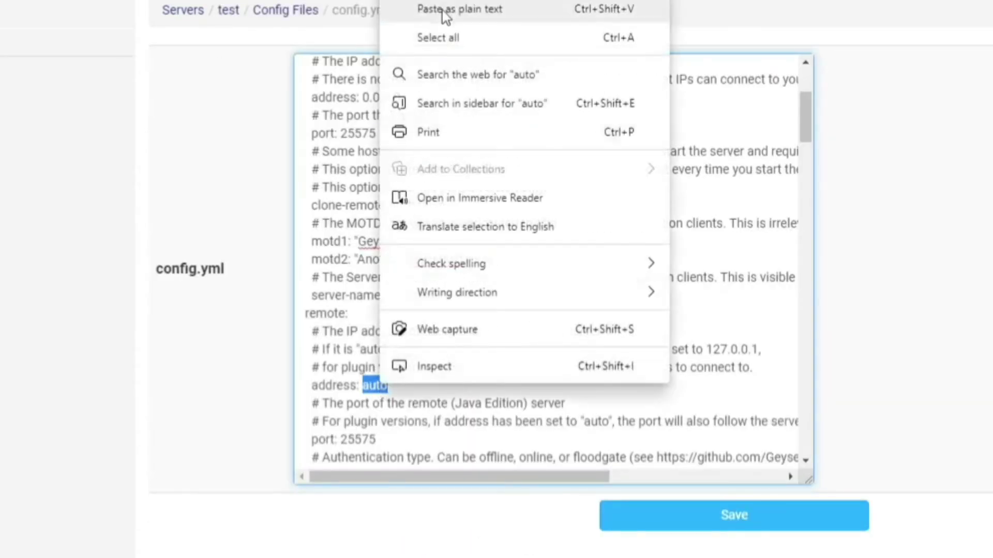
pyautogui.click(459, 9)
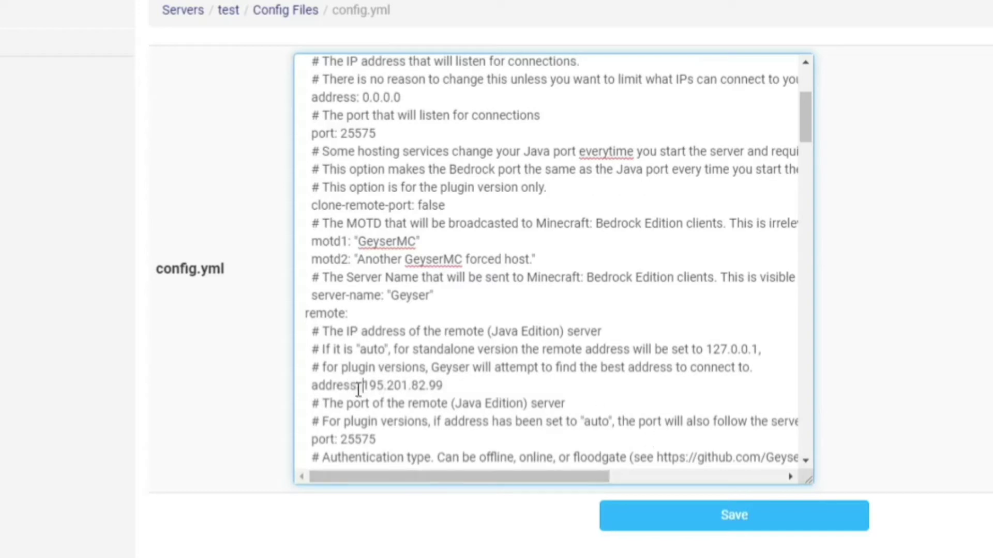
# Change auth-type from online to floodgate and save the Geyser config.
pyautogui.scroll(-3, 369, 389)
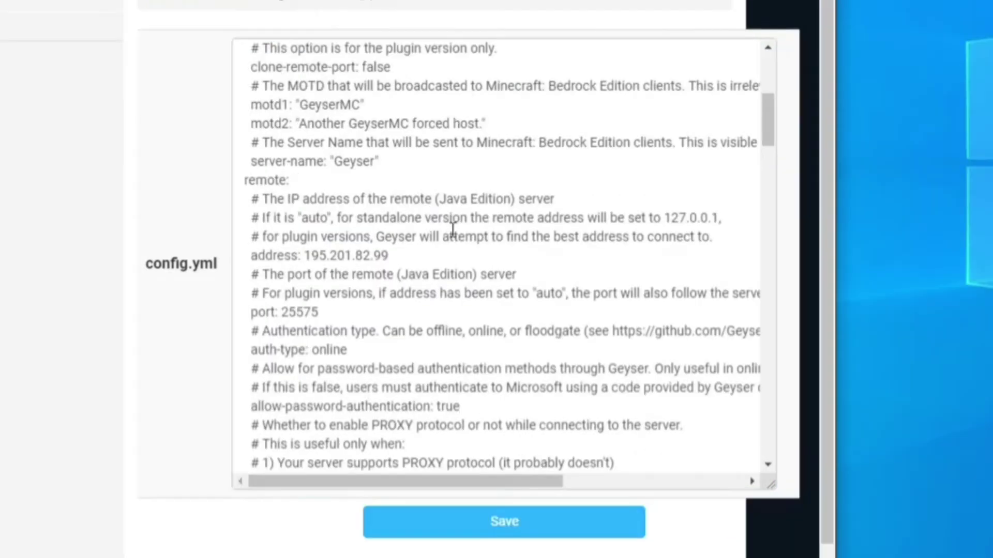
pyautogui.doubleClick(340, 349)
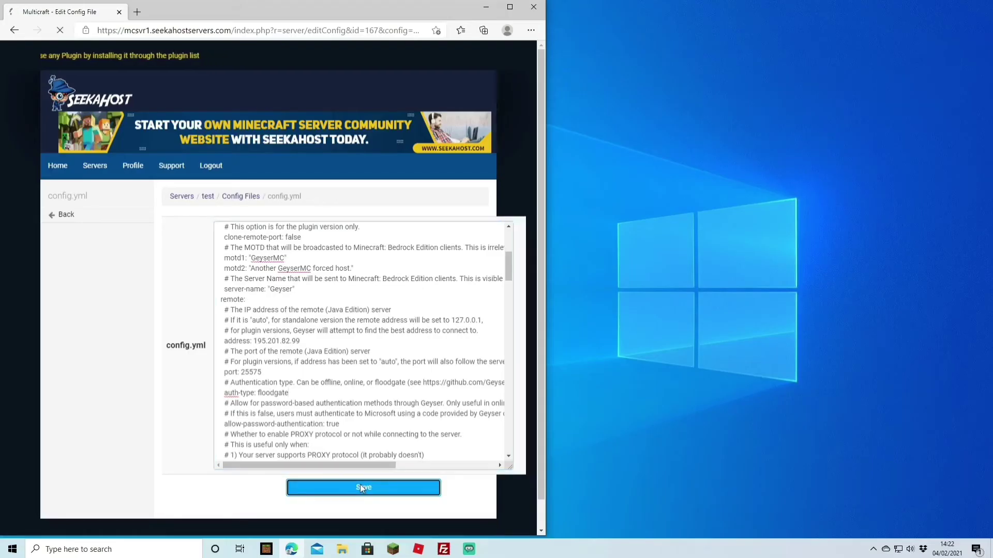
pyautogui.click(502, 520)
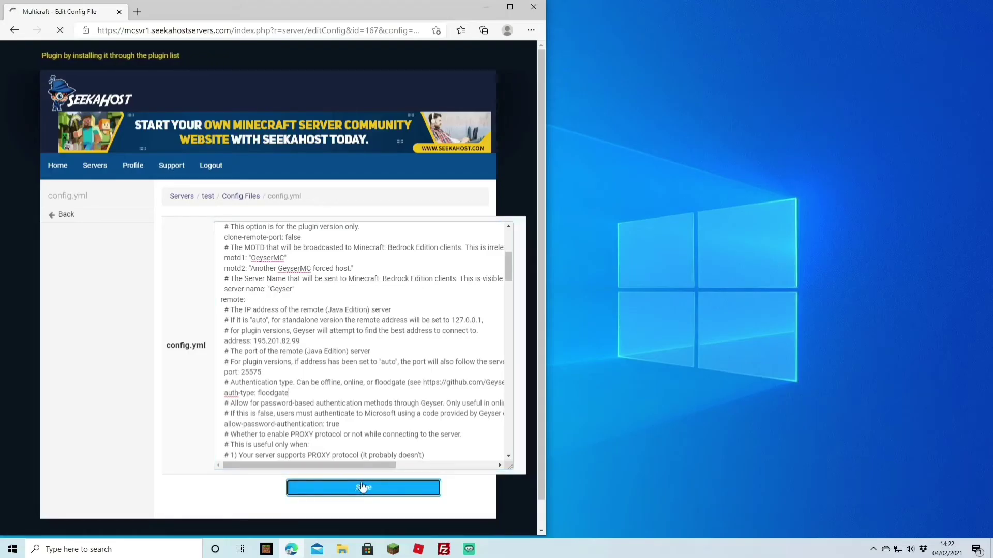
# Restart the server to apply the config, then launch Minecraft Bedrock in a window beside it.
pyautogui.press('super+Up')
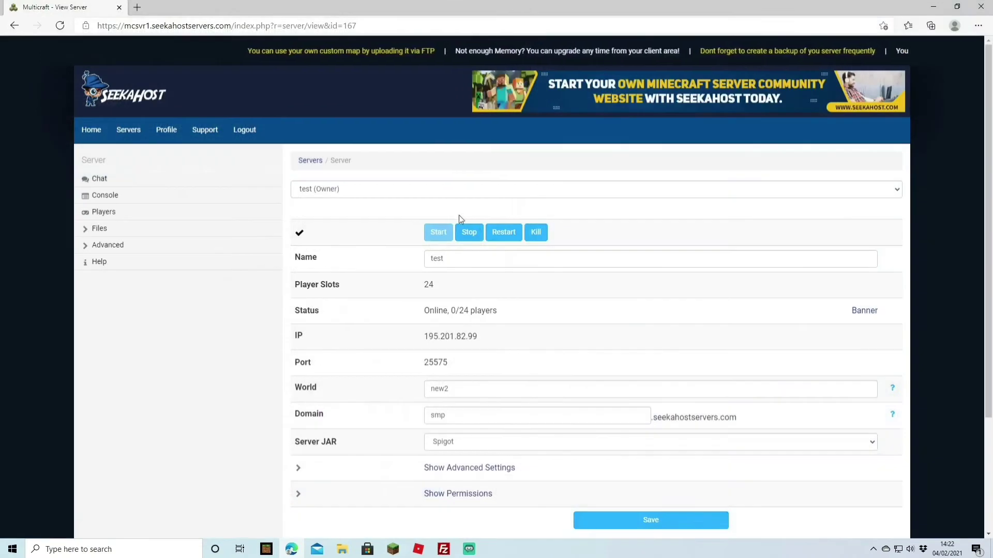
pyautogui.click(497, 233)
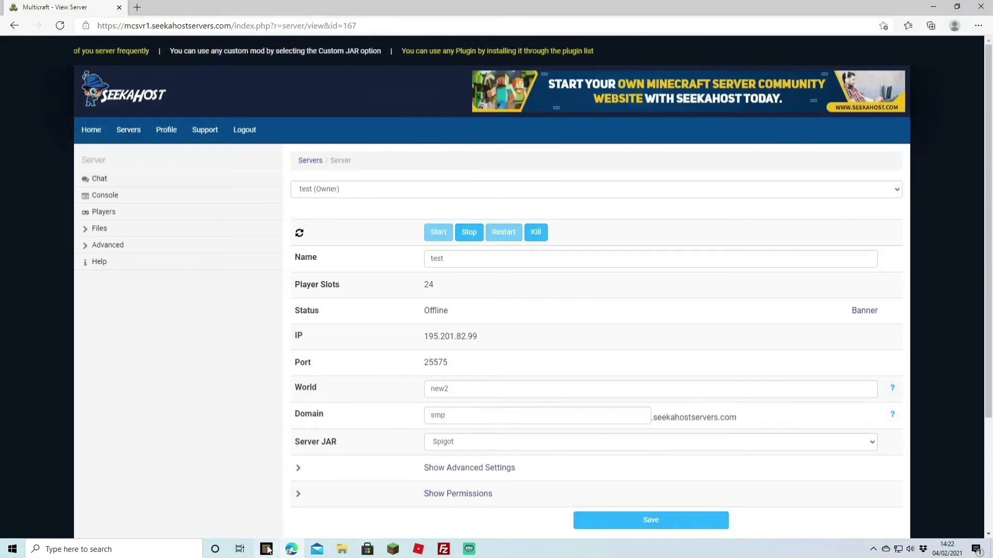
pyautogui.click(267, 549)
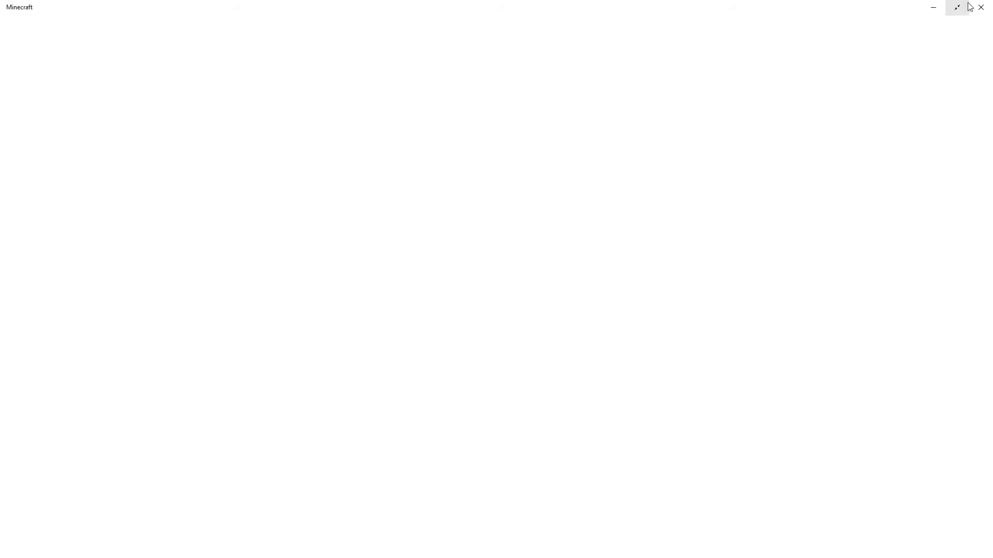
pyautogui.click(969, 6)
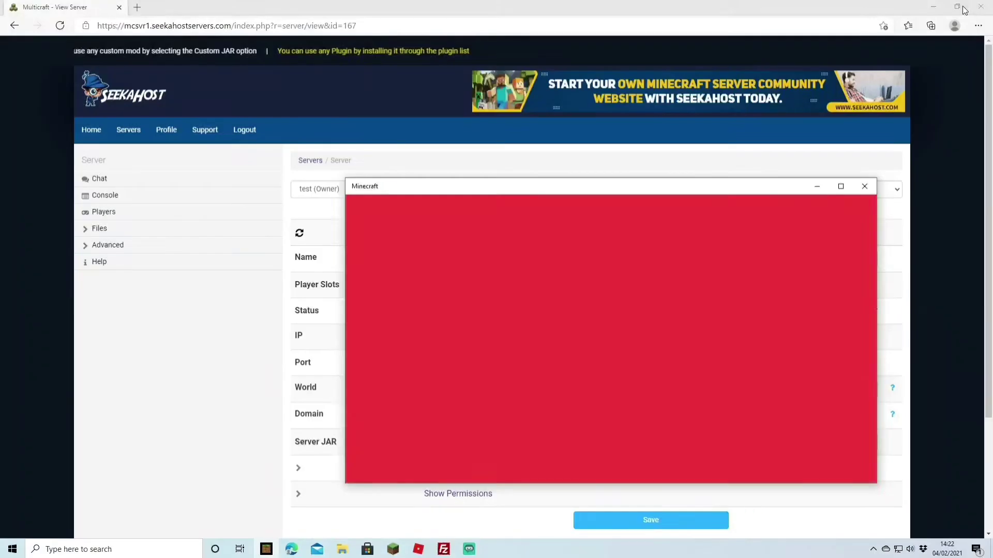
pyautogui.moveTo(546, 187); pyautogui.dragTo(474, 203)
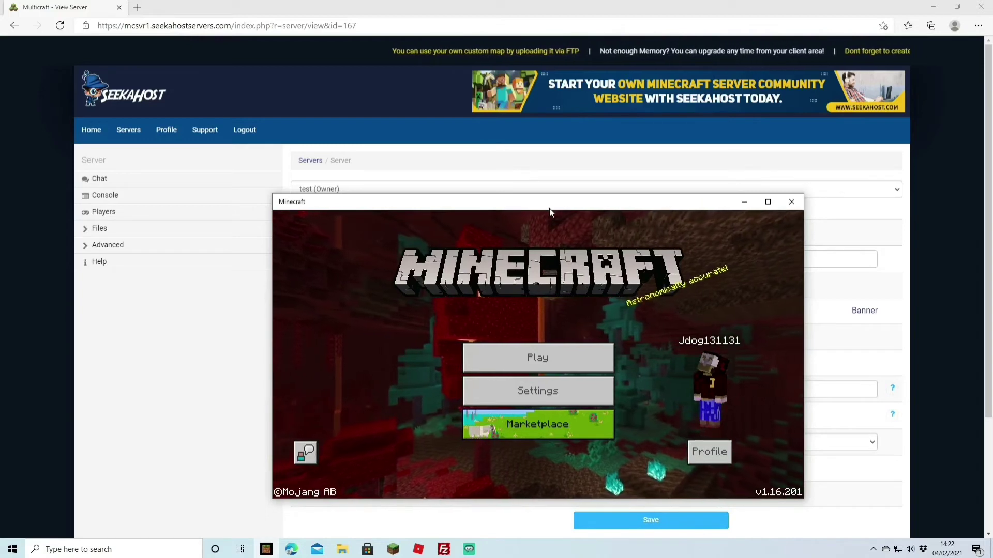
# Add and save the server 'geyser test' at 195.201.82.99, port 25575, in the Servers tab.
pyautogui.click(551, 355)
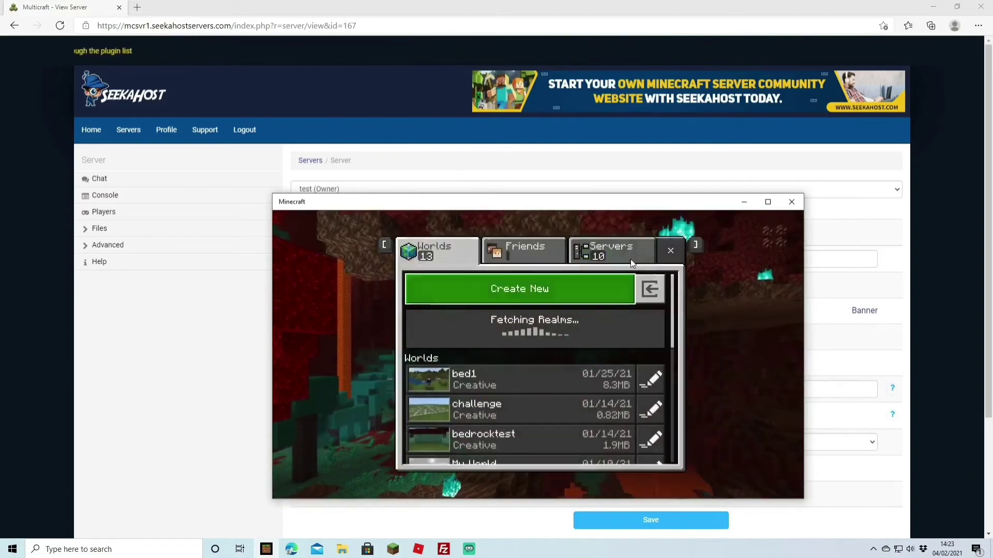
pyautogui.click(611, 258)
pyautogui.scroll(-3, 463, 375)
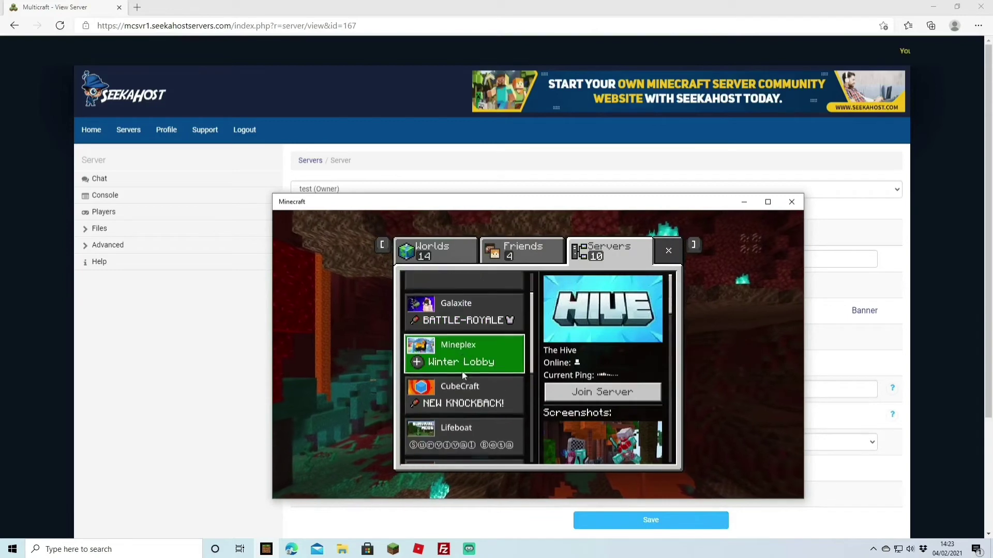
pyautogui.scroll(-5, 464, 378)
pyautogui.click(448, 446)
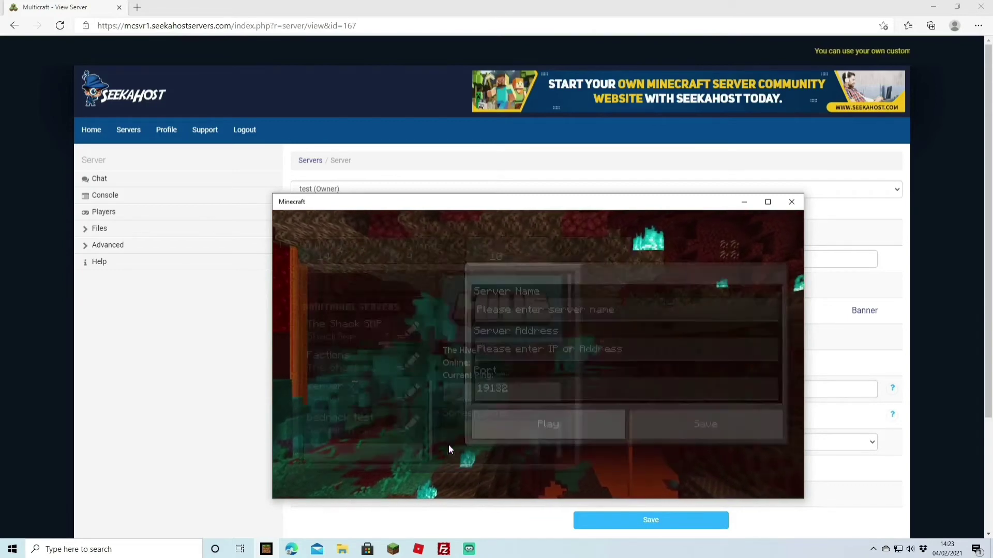
pyautogui.click(469, 306)
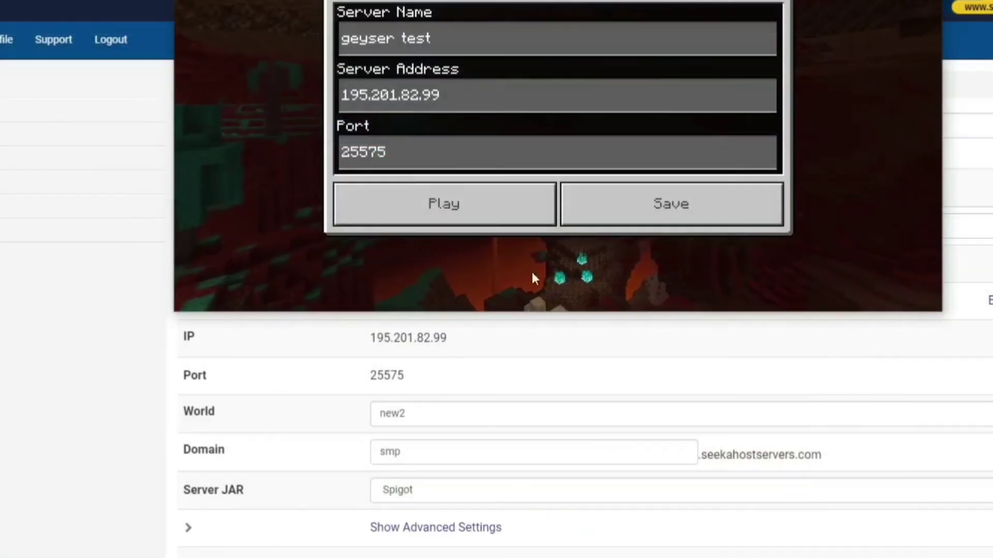
pyautogui.click(386, 155)
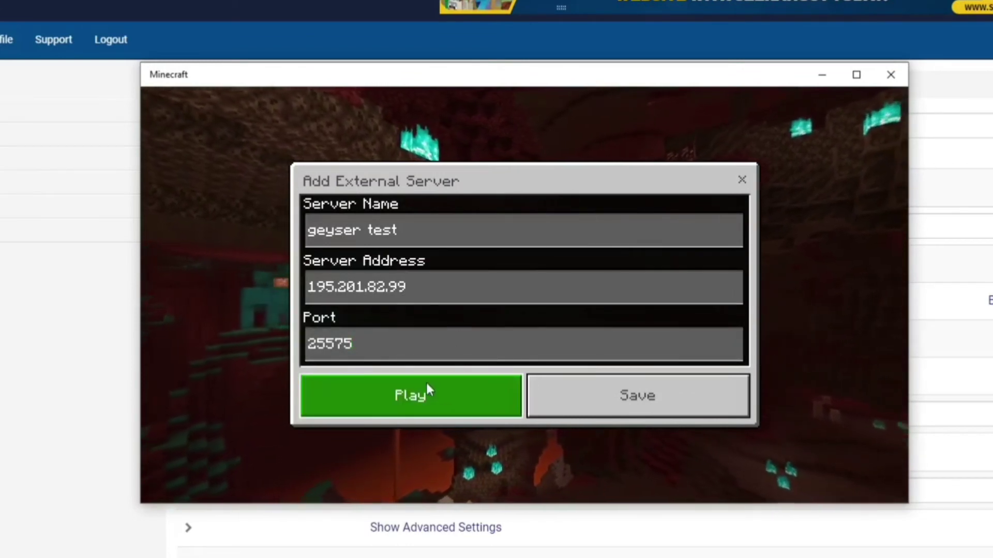
pyautogui.click(602, 406)
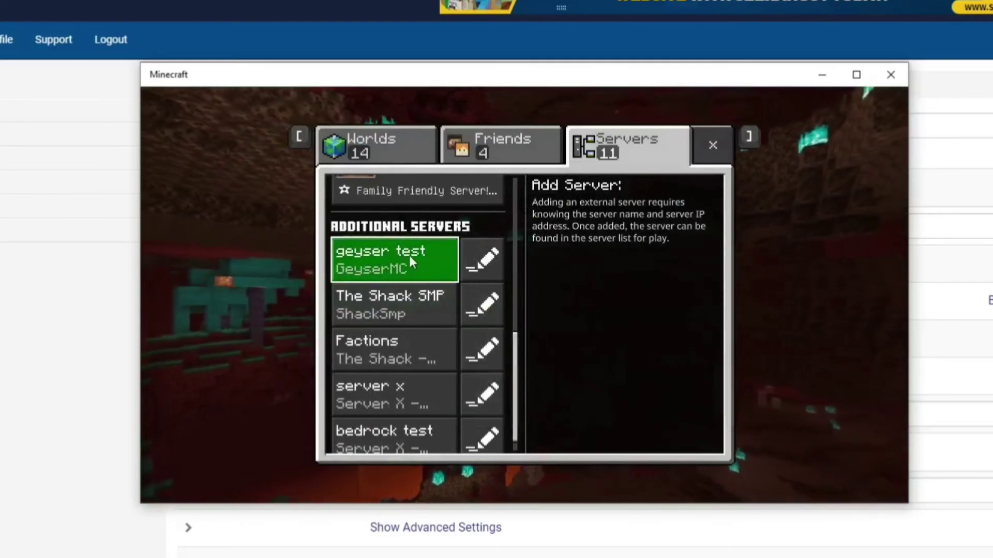
# Join the geyser test server in Bedrock, then pause the game and move its window aside.
pyautogui.click(383, 262)
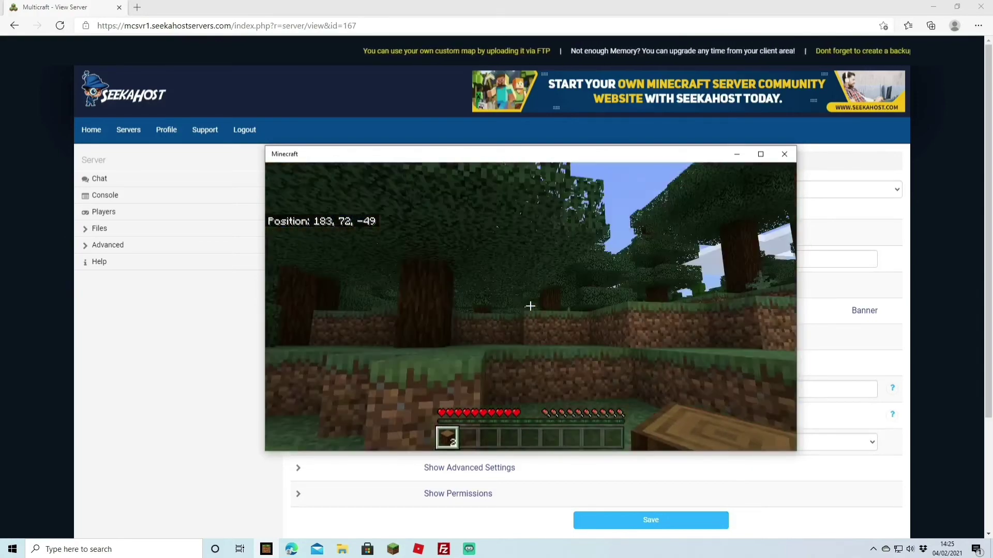
pyautogui.press('Escape')
pyautogui.moveTo(554, 155); pyautogui.dragTo(293, 155)
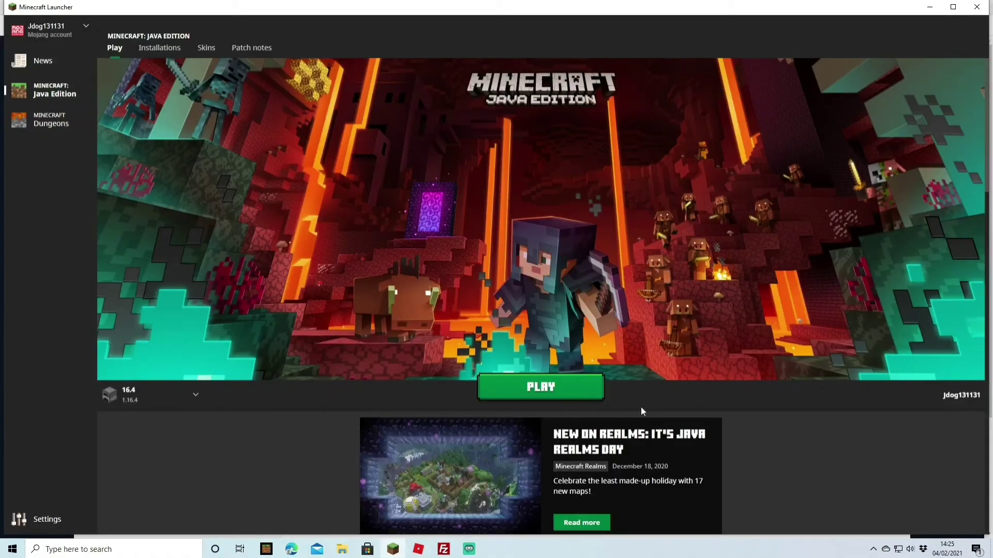
# Launch Java Edition 1.16.4 and join the seekahost server from the multiplayer list.
pyautogui.click(528, 387)
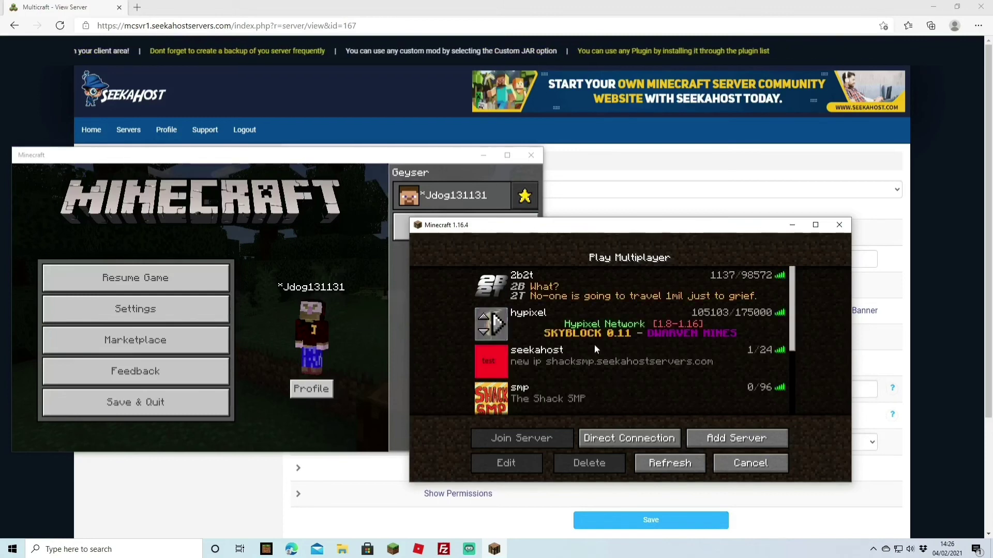
pyautogui.doubleClick(572, 364)
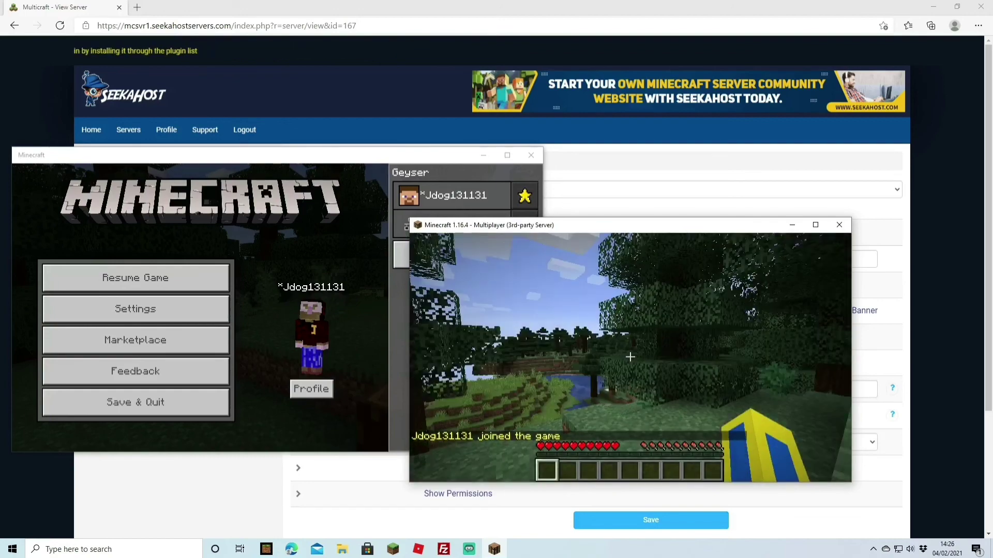
# Walk the Java player through the trees and clearing until the Bedrock player is in view.
pyautogui.press('w')
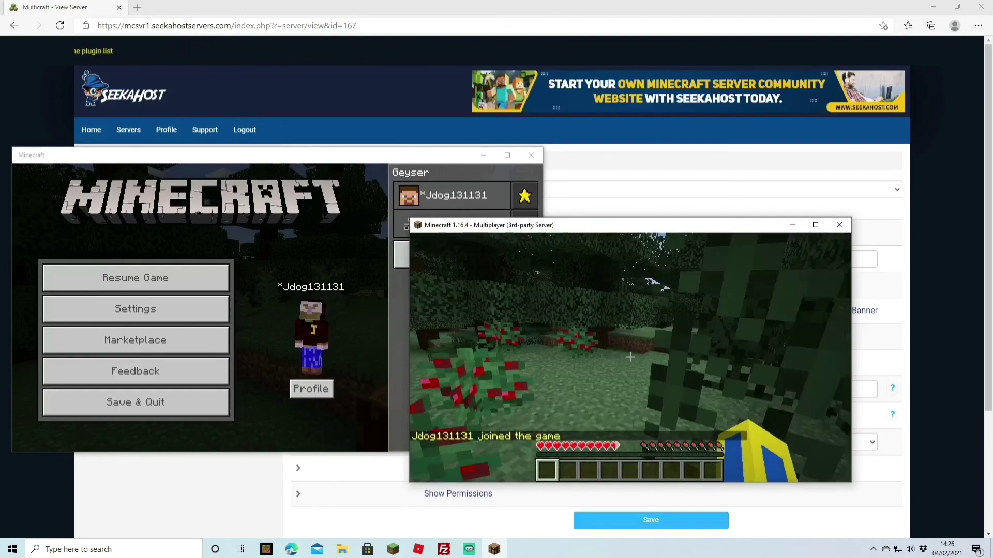
pyautogui.press('w')
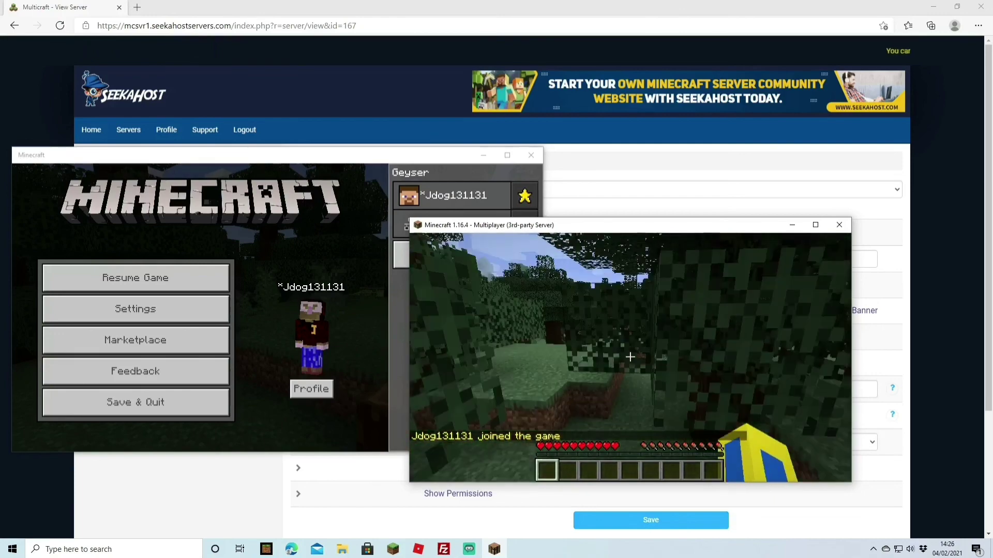
pyautogui.press('w')
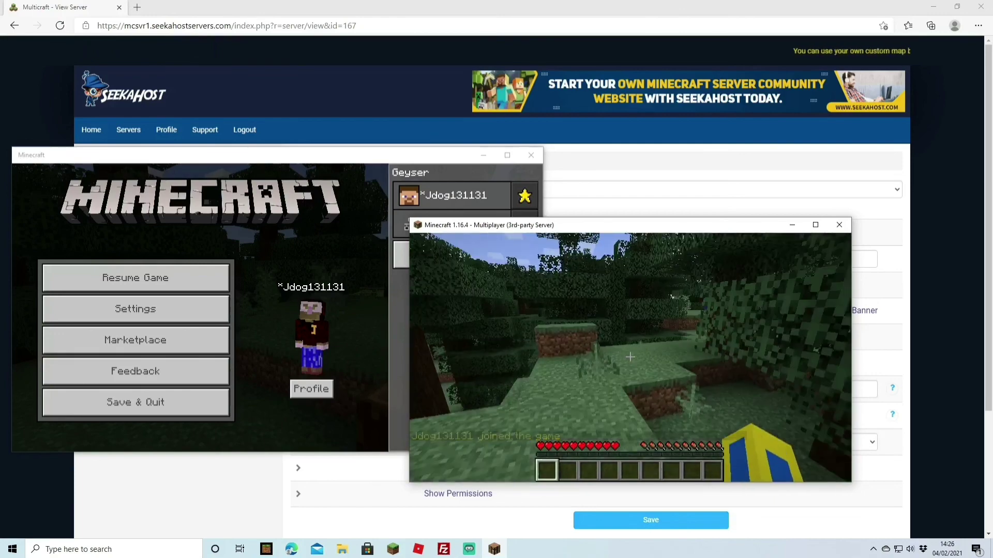
pyautogui.press('w')
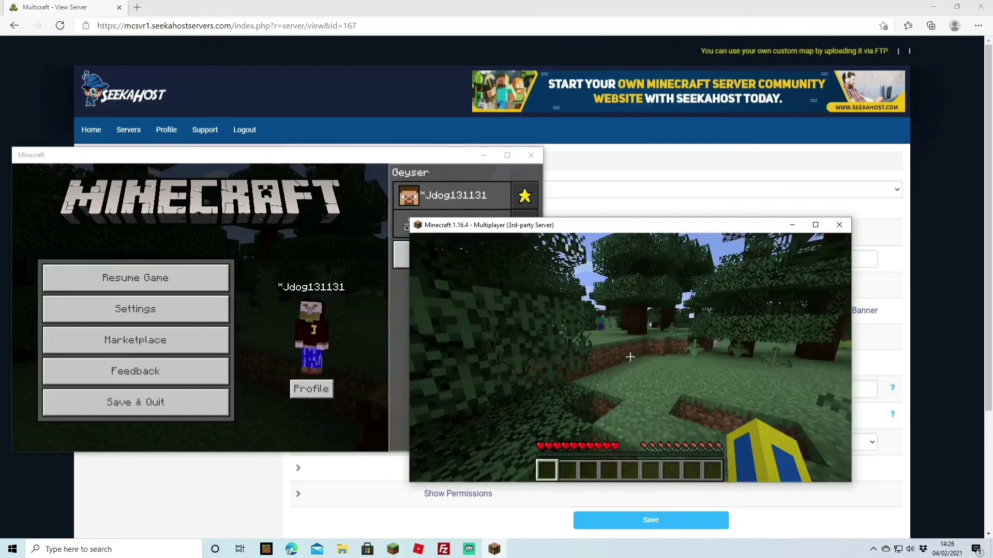
pyautogui.press('w')
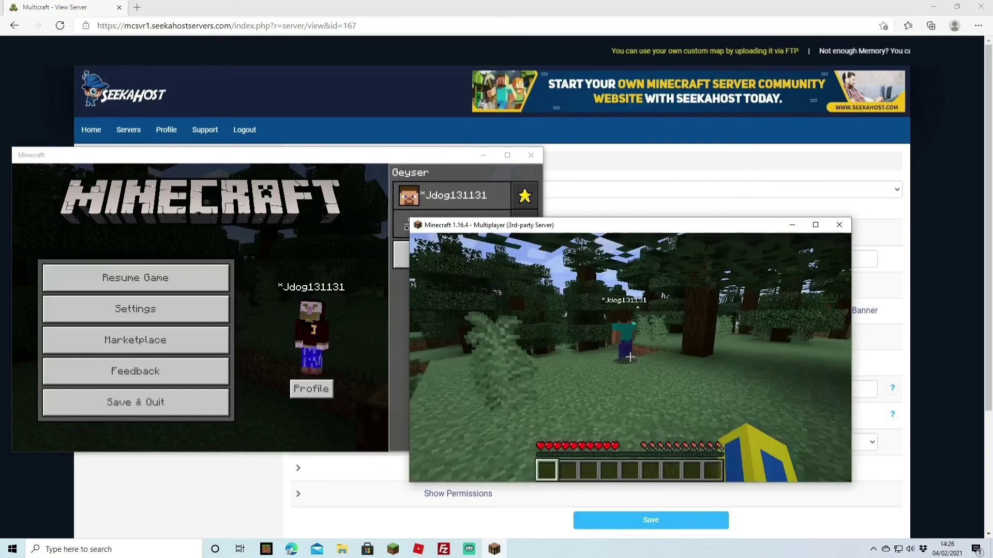
# Stand face to face with the Bedrock player, pause Java, and resume the Bedrock game.
pyautogui.press('w')
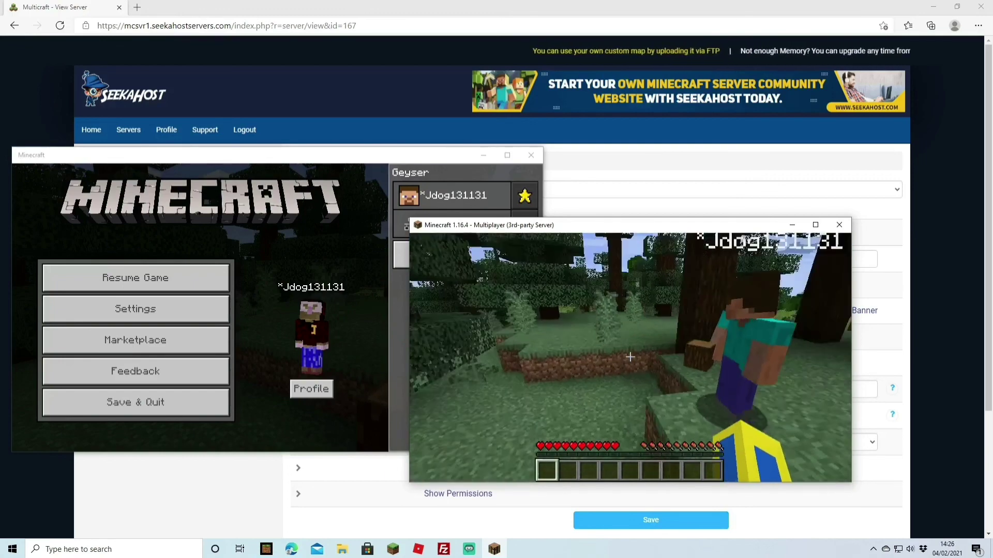
pyautogui.press('s')
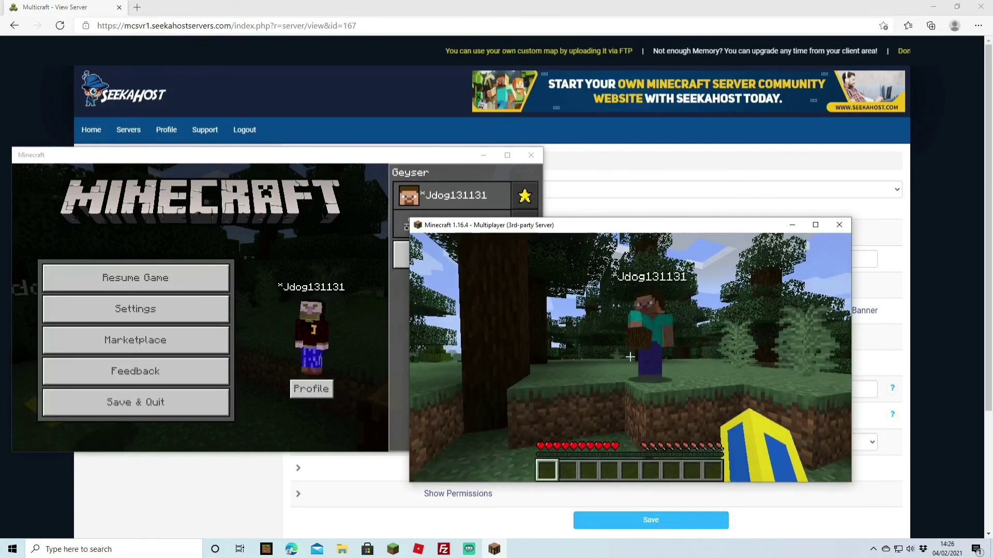
pyautogui.press('w')
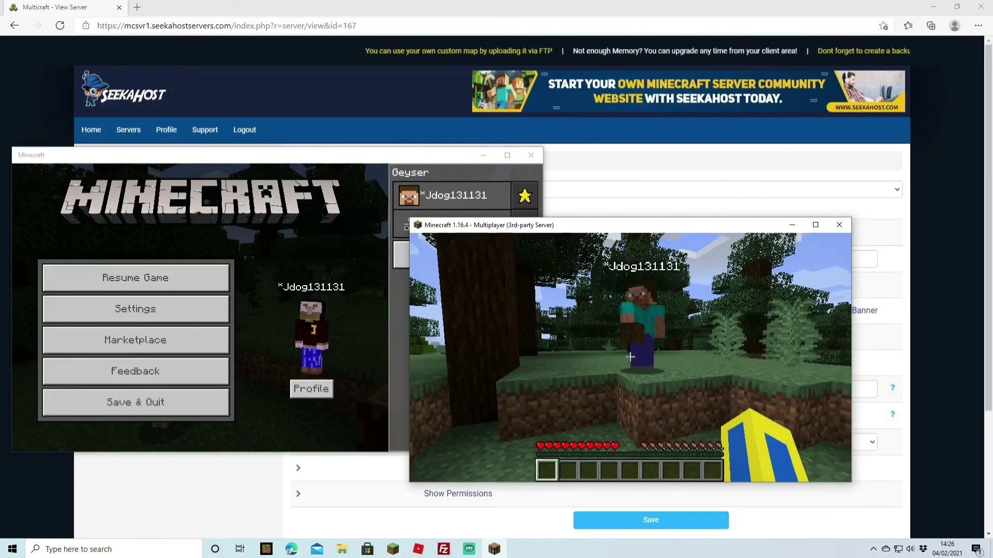
pyautogui.press('Escape')
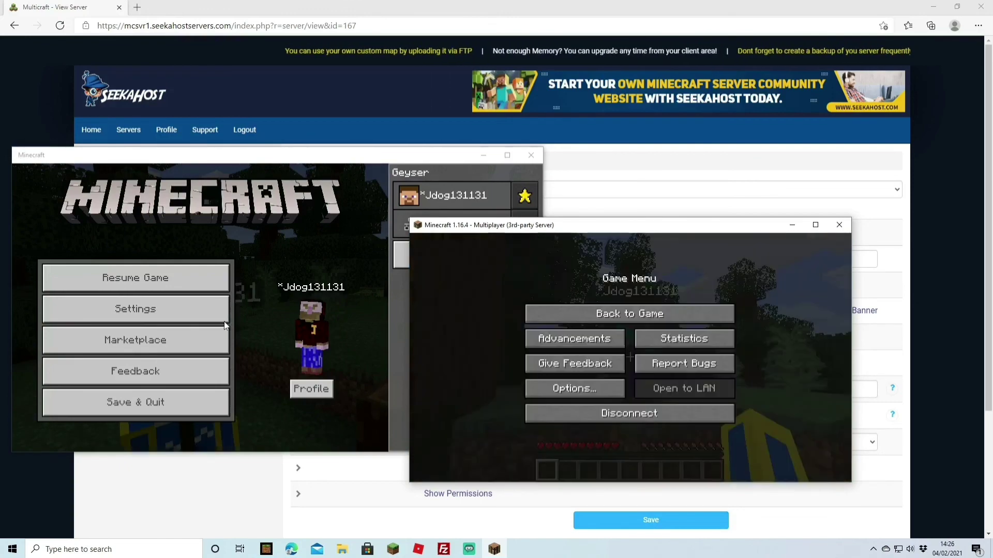
pyautogui.click(213, 282)
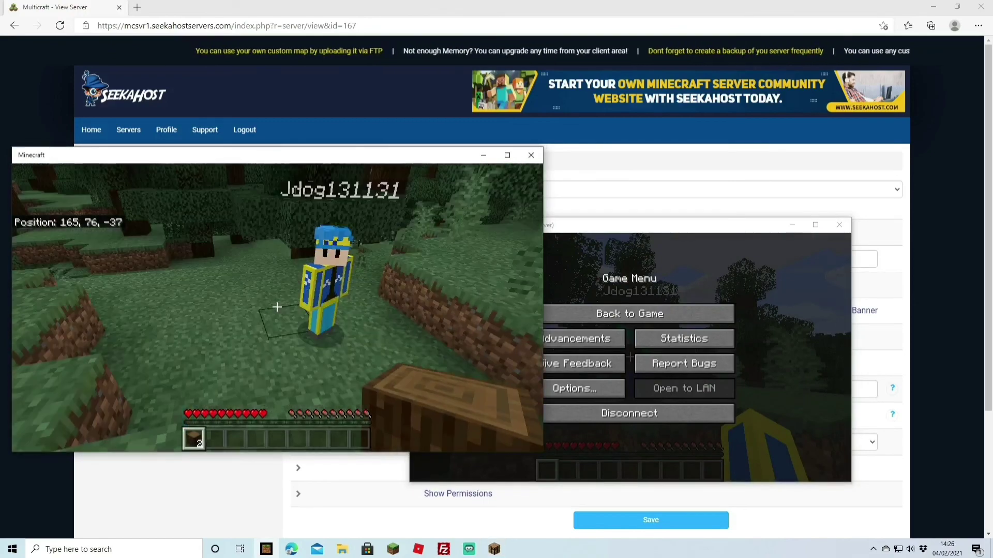